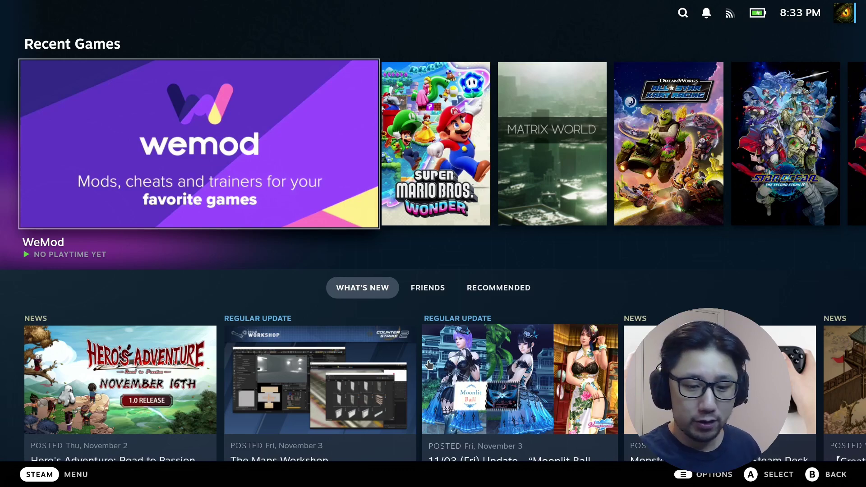
- Open WeMod's game page from its tile in the Recent Games row
{"action": "key", "text": "Right"}
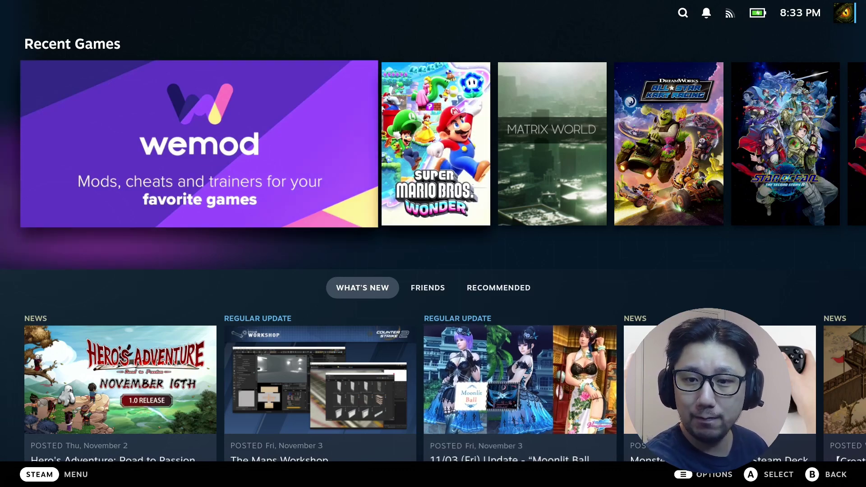
{"action": "key", "text": "Left"}
{"action": "key", "text": "Return"}
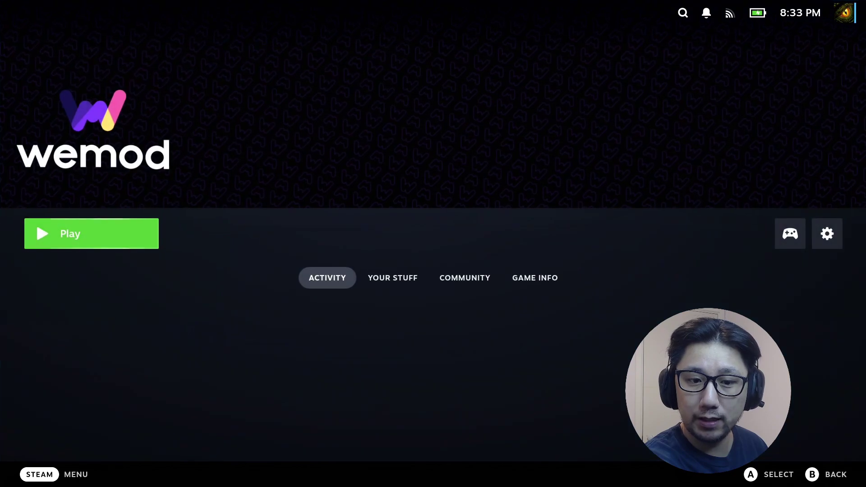
- Launch WeMod, read version v8.11.5 in its settings, then close the app
{"action": "key", "text": "Return"}
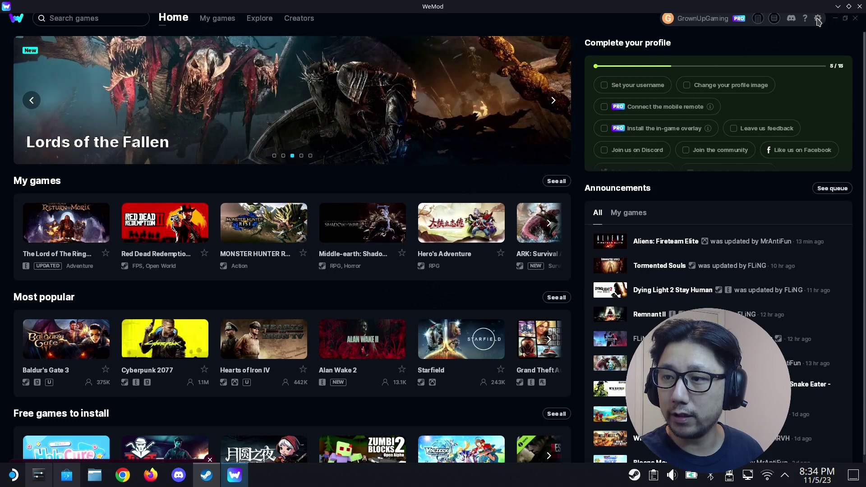
{"action": "left_click", "coordinate": [816, 19]}
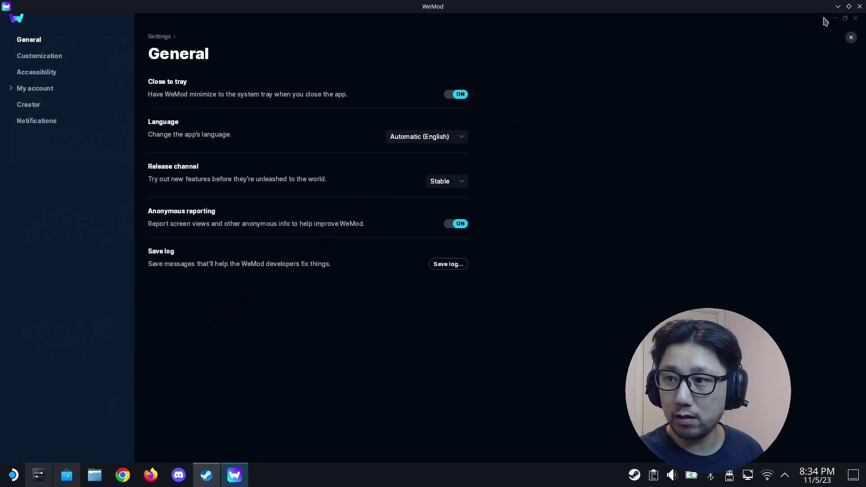
{"action": "left_click", "coordinate": [849, 7]}
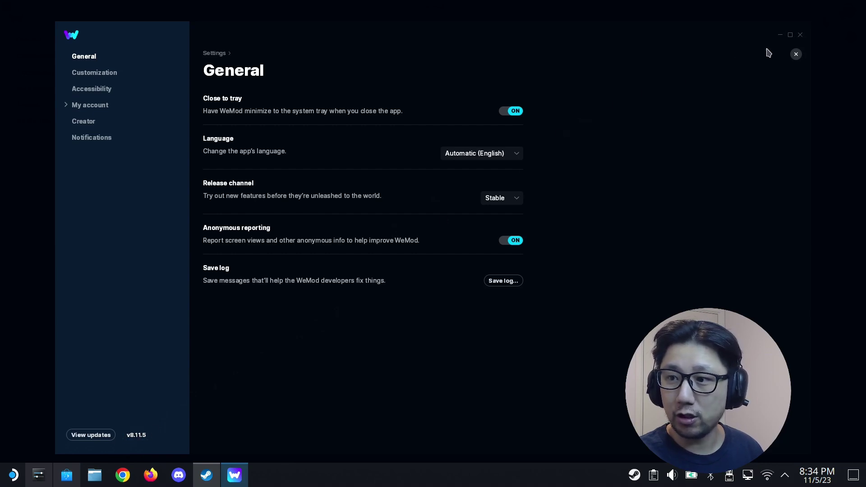
{"action": "left_click", "coordinate": [800, 35]}
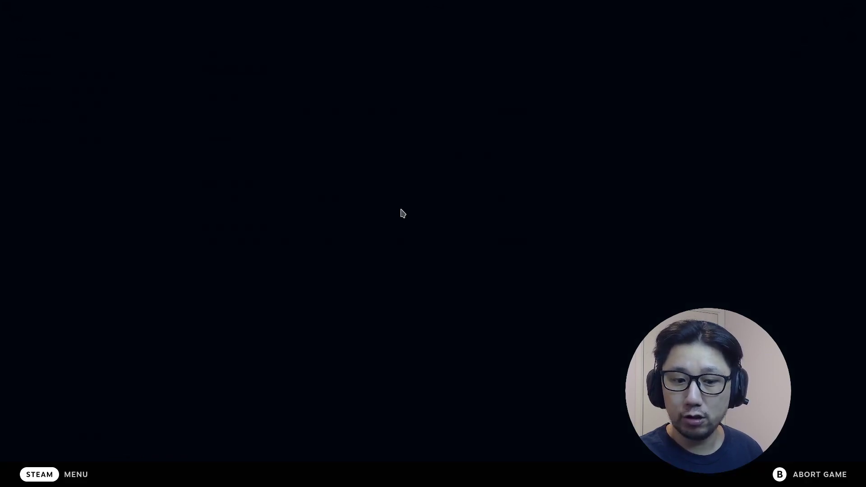
- Read OS Version 3.5.1 (build 20231011.100) under Settings > System > About
{"action": "key", "text": "super"}
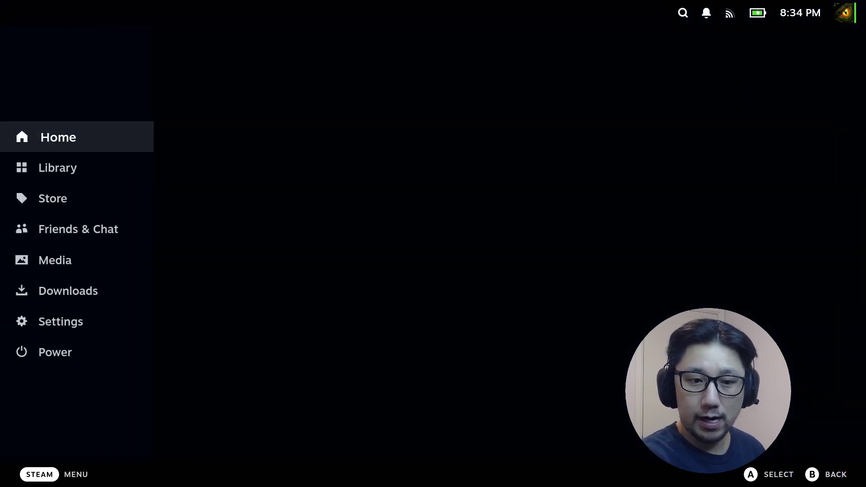
{"action": "key", "text": "Up"}
{"action": "key", "text": "Up"}
{"action": "key", "text": "Return"}
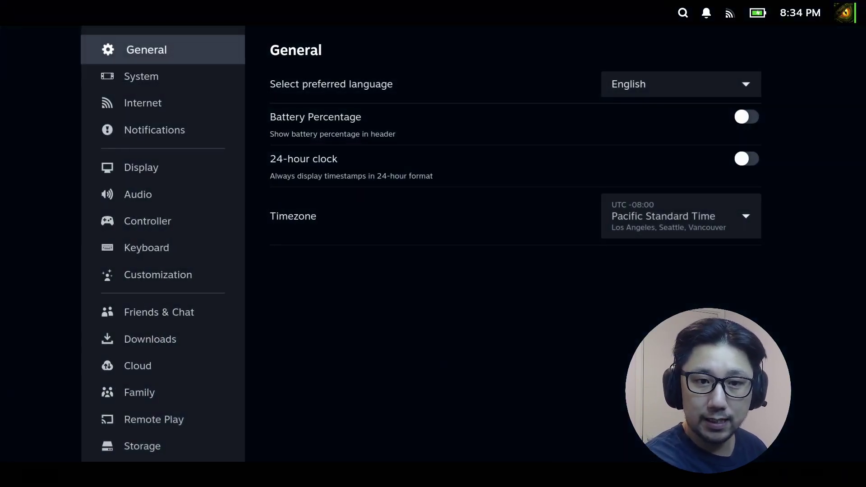
{"action": "key", "text": "Down"}
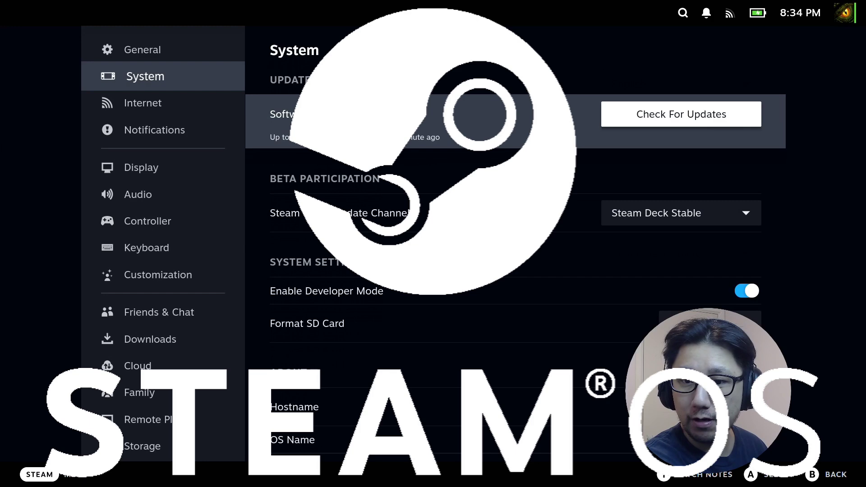
{"action": "key", "text": "Down"}
{"action": "key", "text": "Down"}
{"action": "key", "text": "Down"}
{"action": "key", "text": "Down"}
{"action": "key", "text": "Down"}
{"action": "key", "text": "Down"}
{"action": "key", "text": "Down"}
{"action": "key", "text": "Down"}
{"action": "key", "text": "Down"}
{"action": "key", "text": "Down"}
{"action": "key", "text": "Down"}
{"action": "key", "text": "Down"}
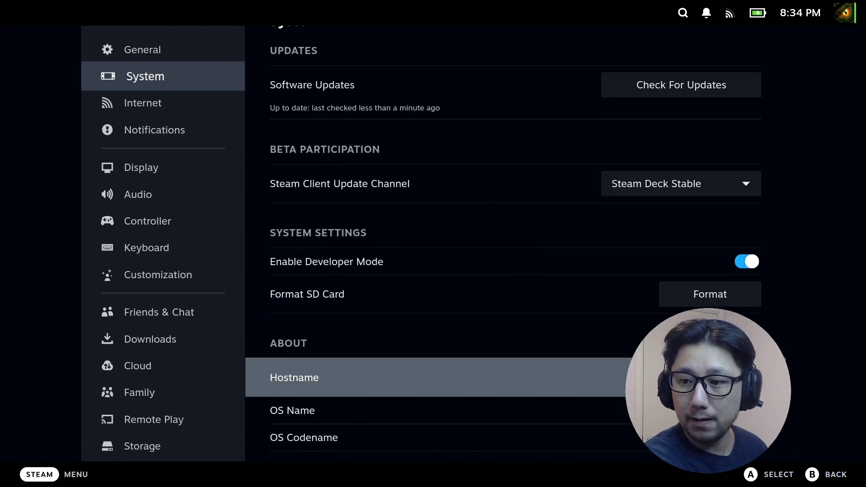
{"action": "key", "text": "Down"}
{"action": "key", "text": "Down"}
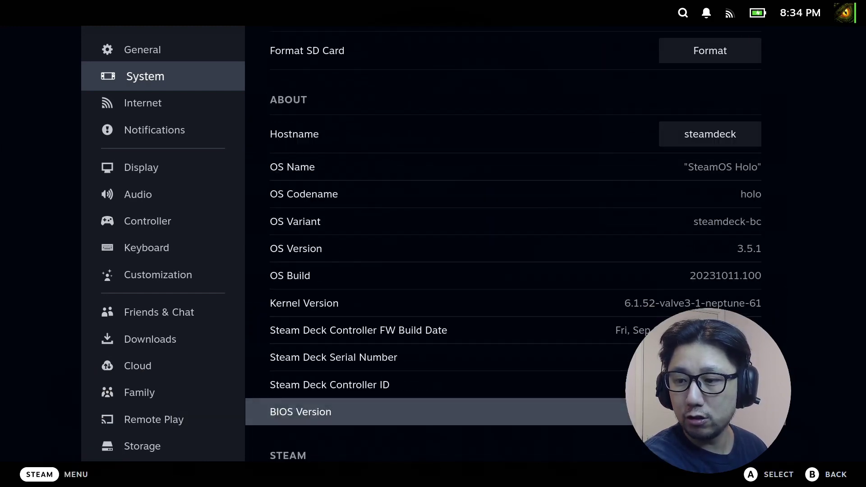
{"action": "key", "text": "Up"}
{"action": "key", "text": "Up"}
{"action": "key", "text": "Up"}
{"action": "key", "text": "Up"}
{"action": "key", "text": "Up"}
{"action": "key", "text": "Up"}
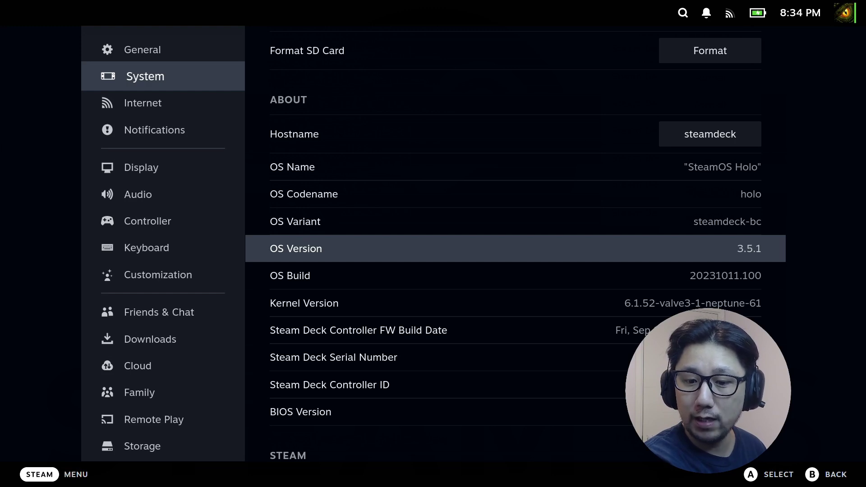
{"action": "key", "text": "Escape"}
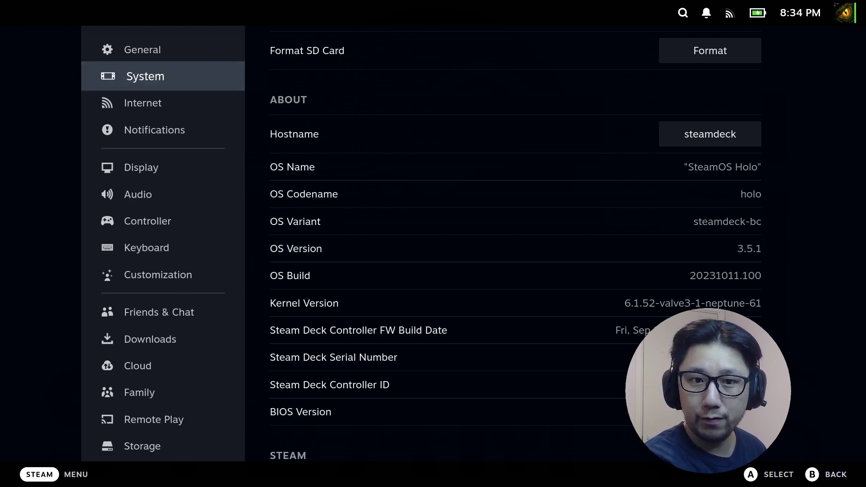
- Switch to Desktop Mode via Power > Exit Big Picture Mode
{"action": "key", "text": "super"}
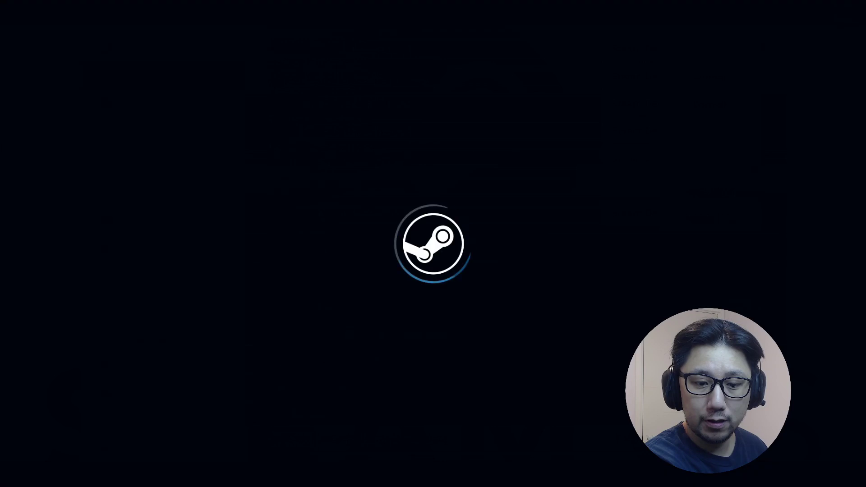
{"action": "key", "text": "Down"}
{"action": "key", "text": "Return"}
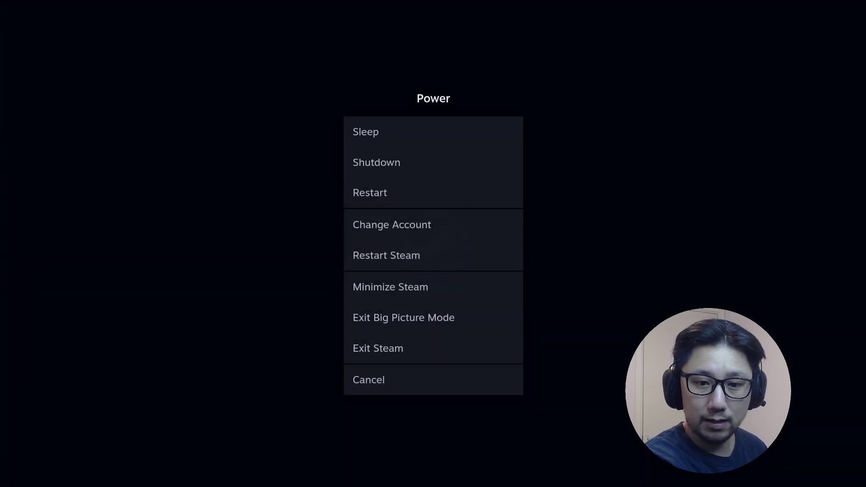
{"action": "key", "text": "Down"}
{"action": "key", "text": "Down"}
{"action": "key", "text": "Down"}
{"action": "key", "text": "Down"}
{"action": "key", "text": "Down"}
{"action": "key", "text": "Down"}
{"action": "key", "text": "Return"}
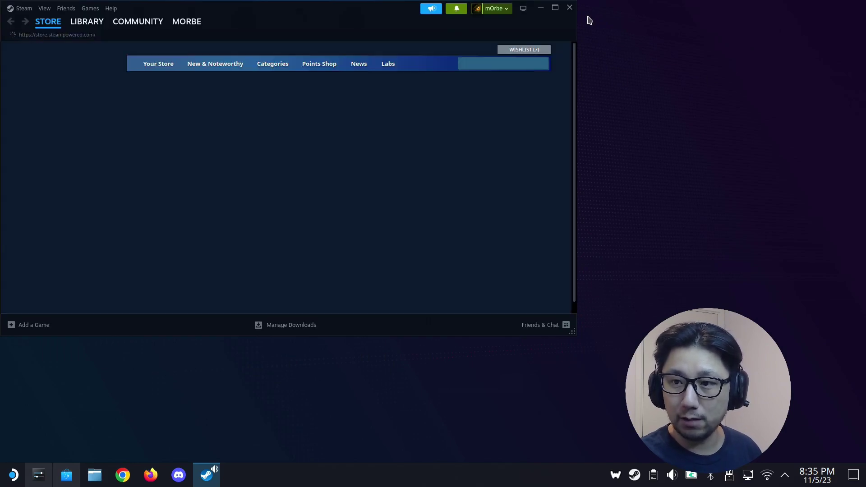
- Exit the background WeMod app from its tray icon and bring up Google Chrome
{"action": "right_click", "coordinate": [618, 477]}
{"action": "left_click", "coordinate": [632, 457]}
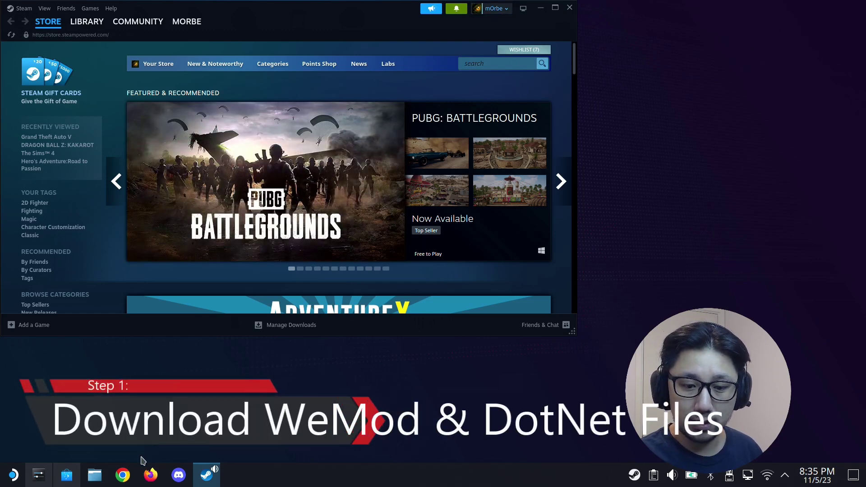
{"action": "left_click", "coordinate": [122, 476]}
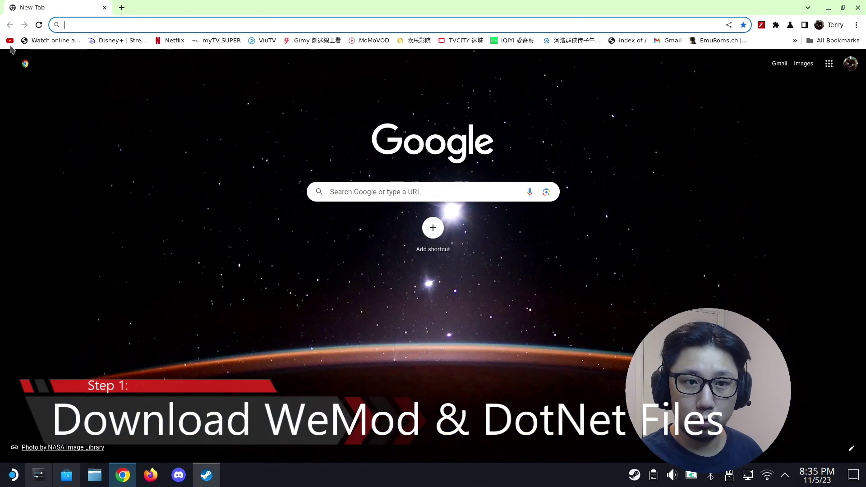
- On youtube.com, find the WeMod 8.11.5 install video in your channel's videos and play it
{"action": "type", "text": "youtube.com"}
{"action": "key", "text": "Return"}
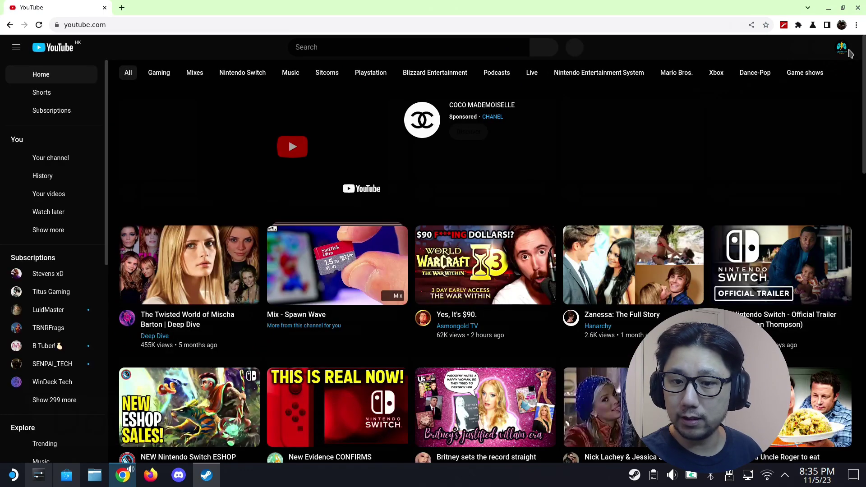
{"action": "left_click", "coordinate": [843, 47]}
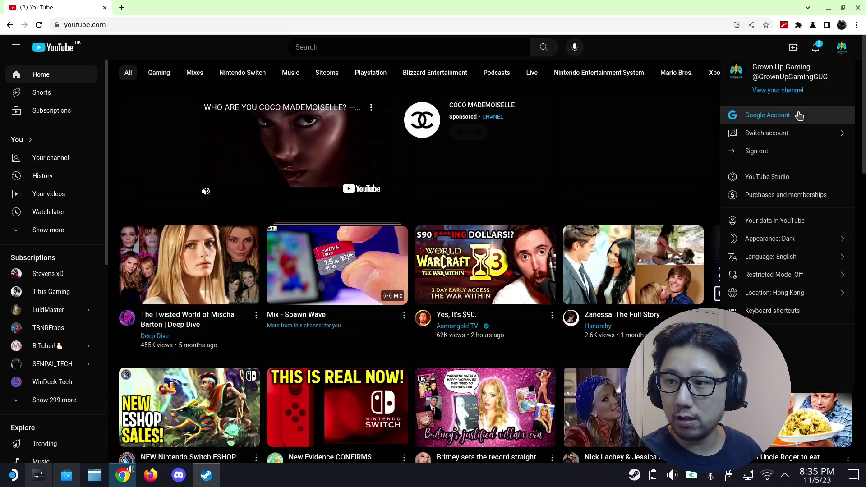
{"action": "left_click", "coordinate": [787, 90]}
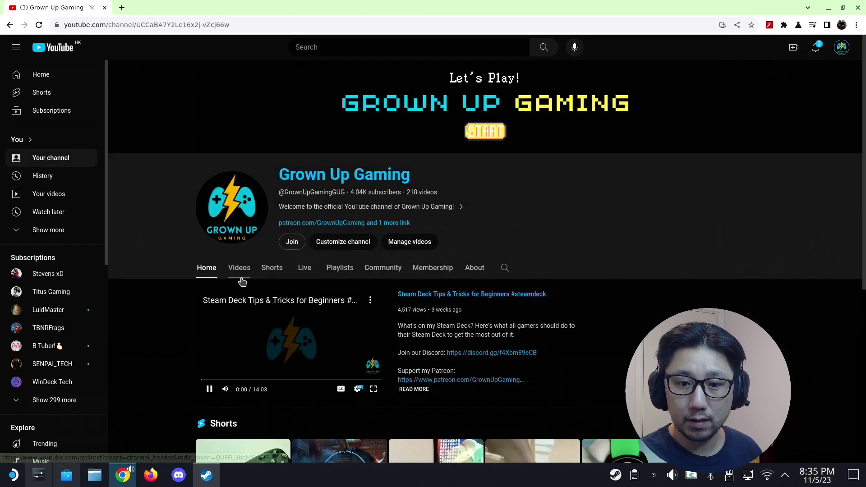
{"action": "left_click", "coordinate": [240, 269]}
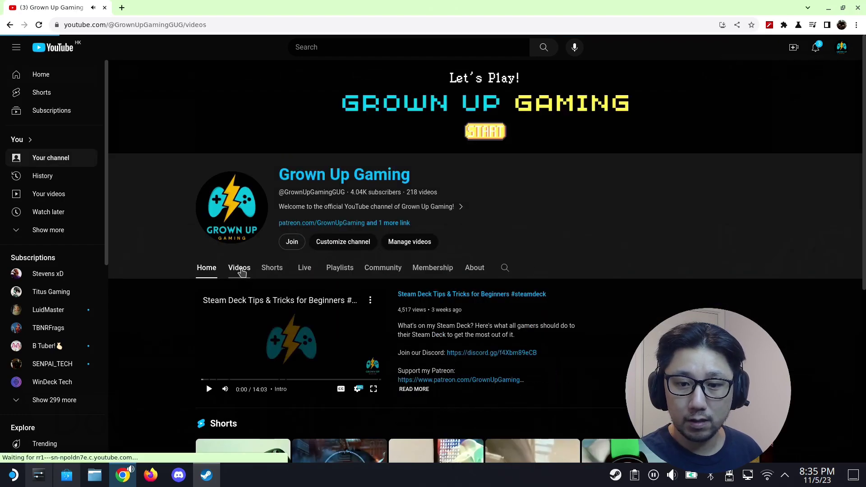
{"action": "scroll", "coordinate": [381, 226], "scroll_direction": "down", "scroll_amount": 9}
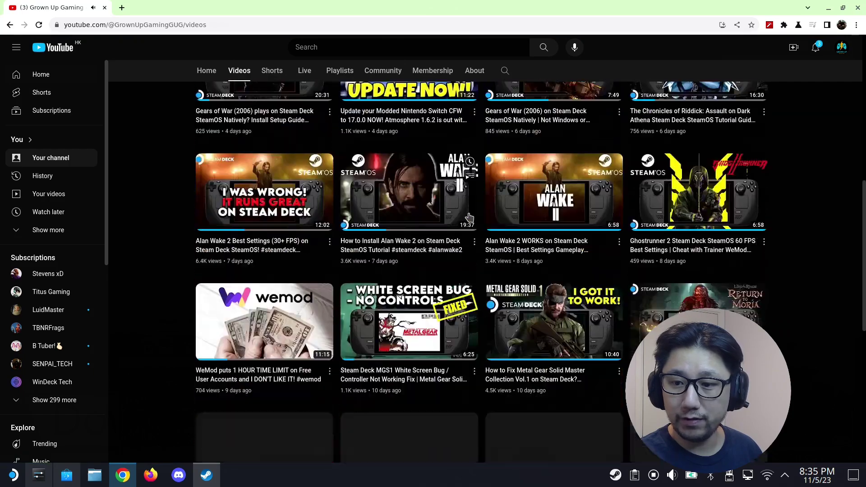
{"action": "scroll", "coordinate": [469, 218], "scroll_direction": "down", "scroll_amount": 8}
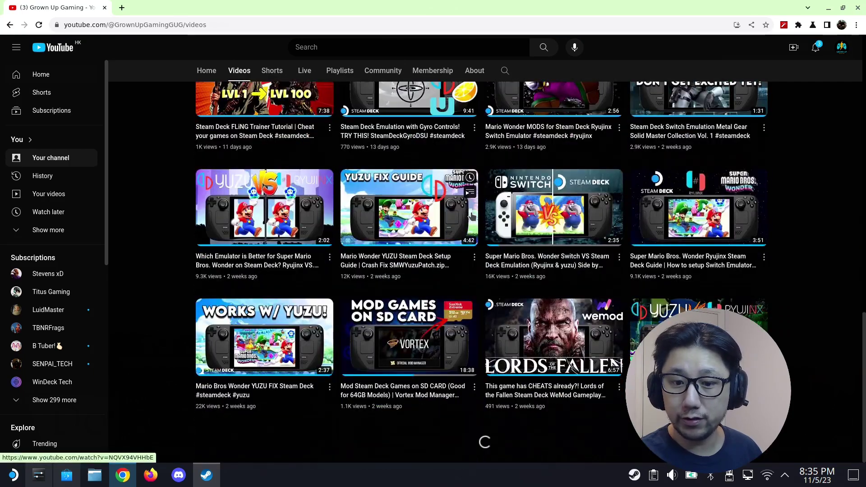
{"action": "scroll", "coordinate": [472, 217], "scroll_direction": "down", "scroll_amount": 6}
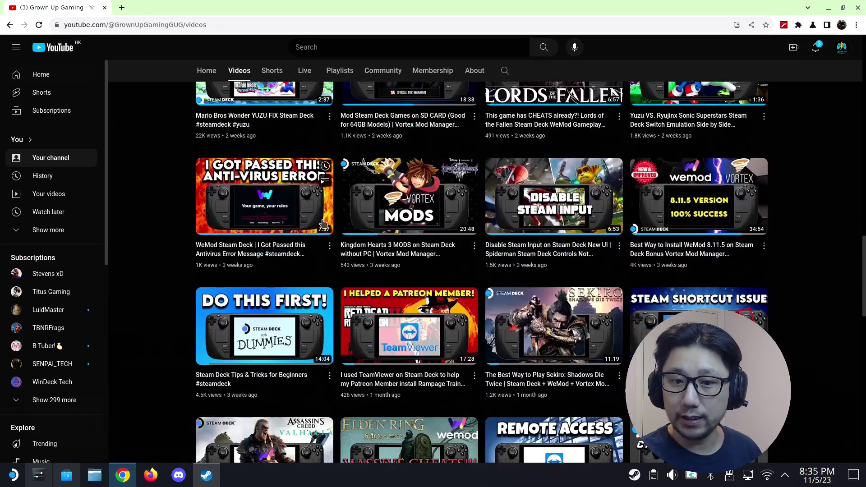
{"action": "left_click", "coordinate": [677, 199]}
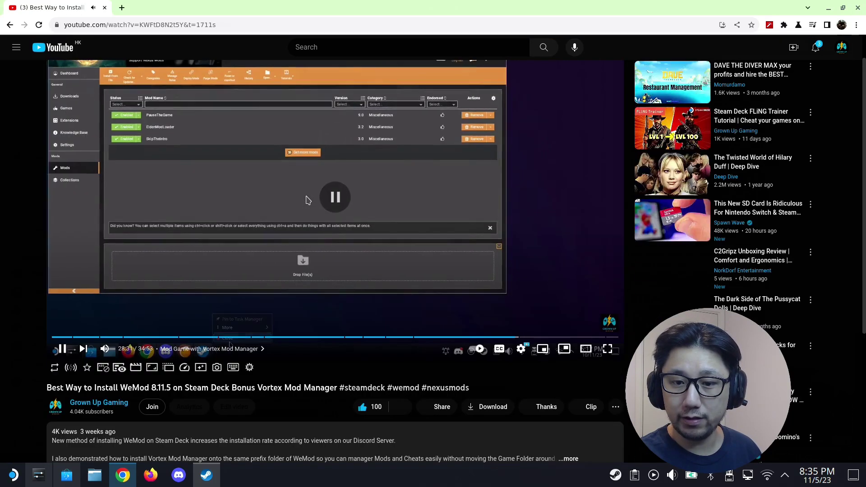
- Download WeMod-8.11.6.exe (101 MB) from the link in the video's expanded description
{"action": "scroll", "coordinate": [307, 199], "scroll_direction": "down", "scroll_amount": 5}
{"action": "scroll", "coordinate": [311, 184], "scroll_direction": "up", "scroll_amount": 5}
{"action": "left_click", "coordinate": [314, 176]}
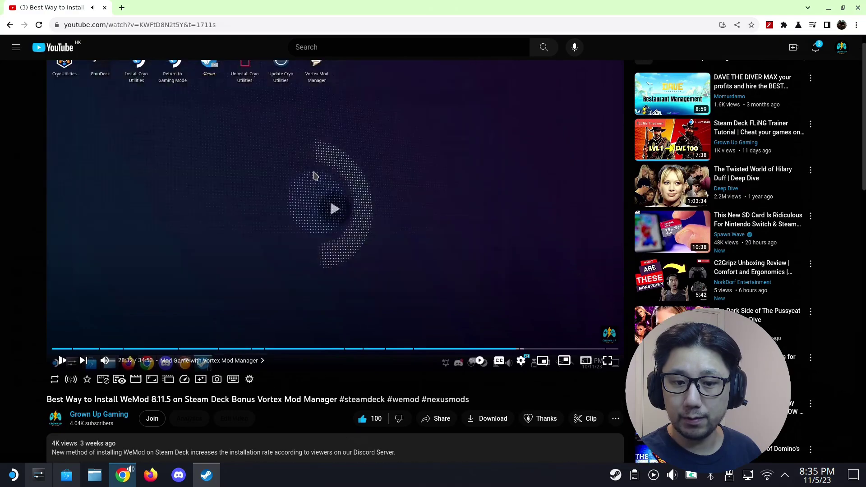
{"action": "left_click", "coordinate": [314, 176]}
{"action": "scroll", "coordinate": [243, 274], "scroll_direction": "down", "scroll_amount": 5}
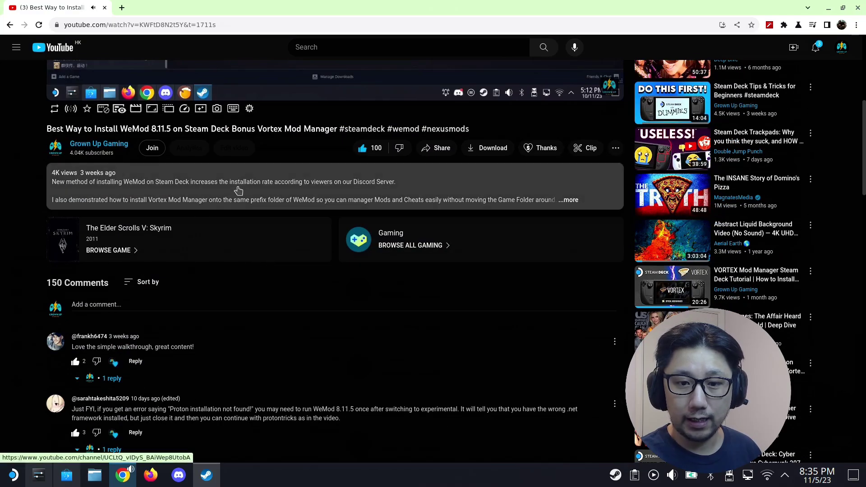
{"action": "left_click", "coordinate": [135, 194]}
{"action": "scroll", "coordinate": [93, 251], "scroll_direction": "up", "scroll_amount": 6}
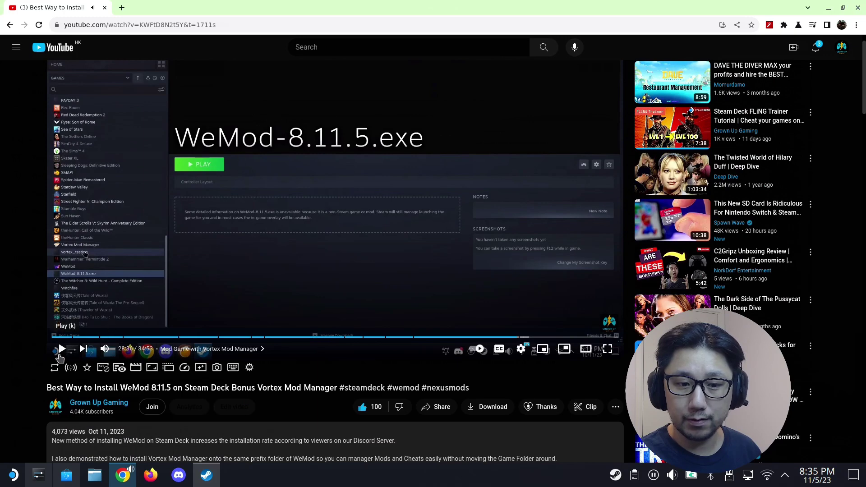
{"action": "scroll", "coordinate": [298, 243], "scroll_direction": "down", "scroll_amount": 6}
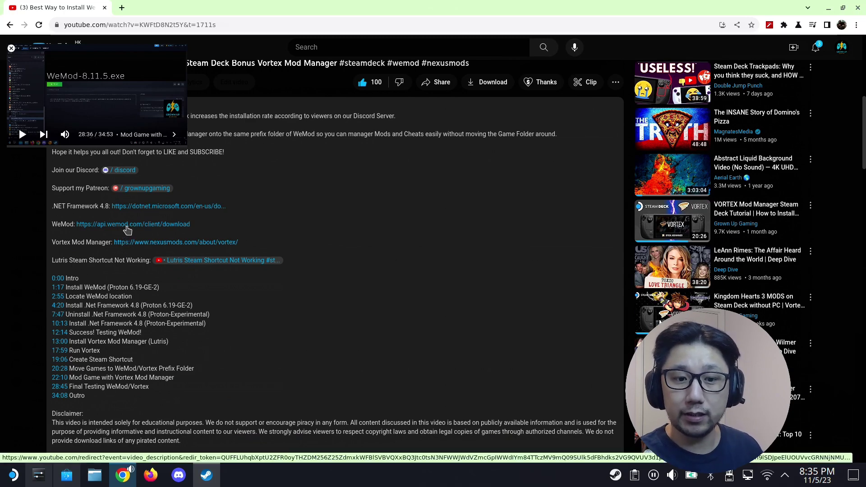
{"action": "left_click", "coordinate": [127, 225]}
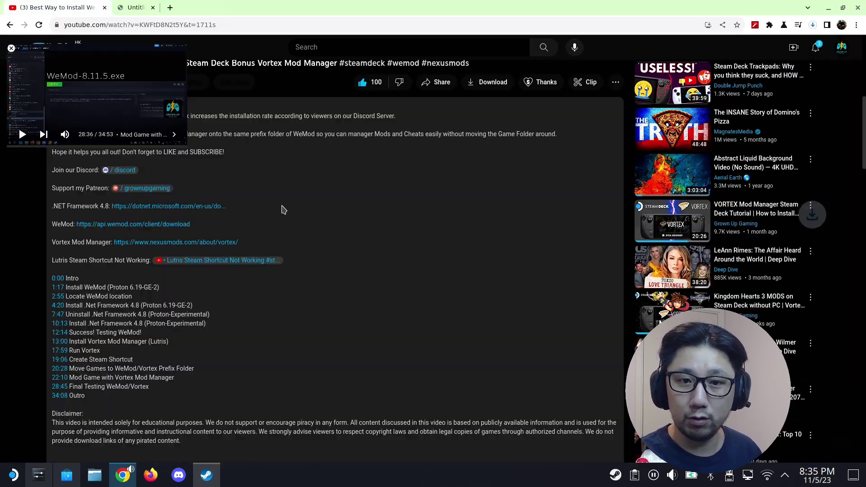
{"action": "left_click", "coordinate": [813, 26]}
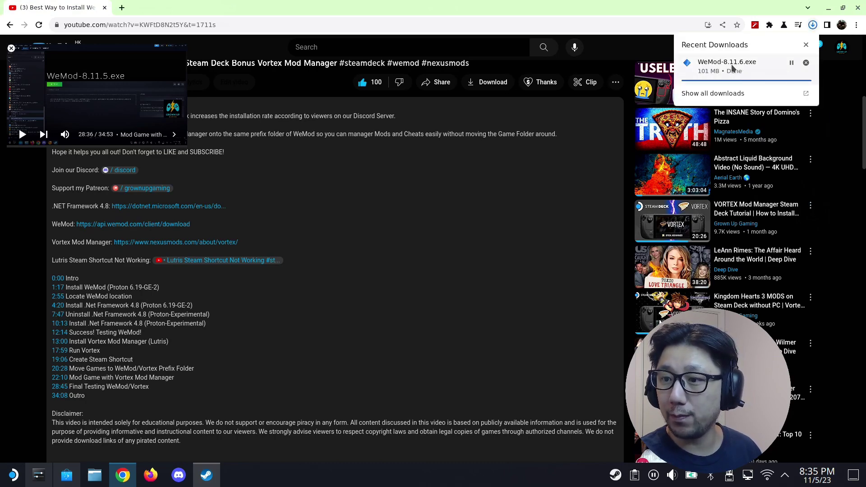
{"action": "left_click", "coordinate": [828, 8]}
- Add Downloads/WeMod-8.11.6.exe to the Steam Library as a non-Steam game
{"action": "left_click", "coordinate": [554, 8]}
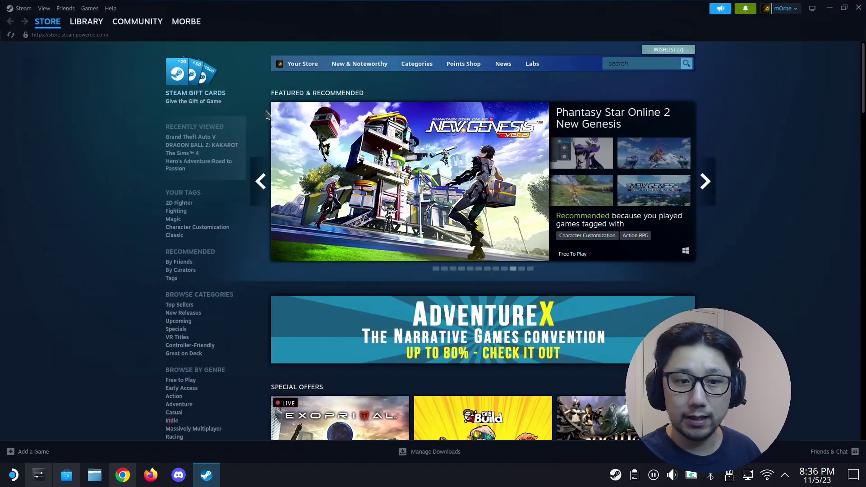
{"action": "left_click", "coordinate": [87, 27]}
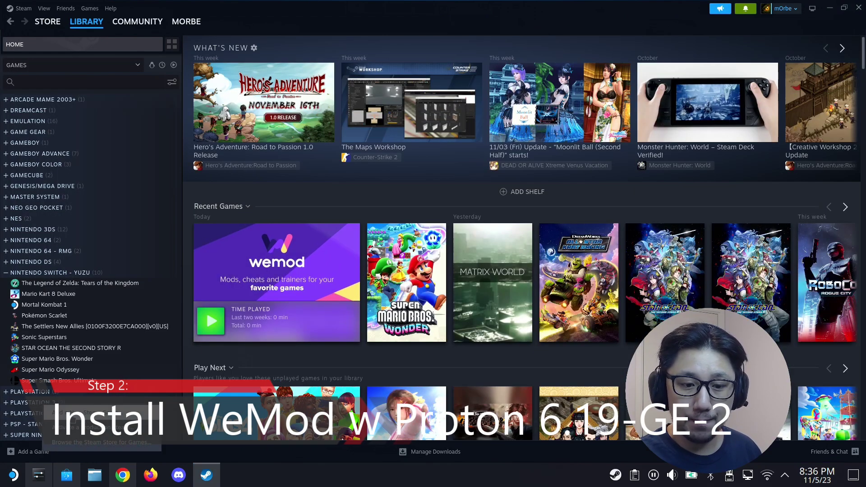
{"action": "left_click", "coordinate": [77, 412]}
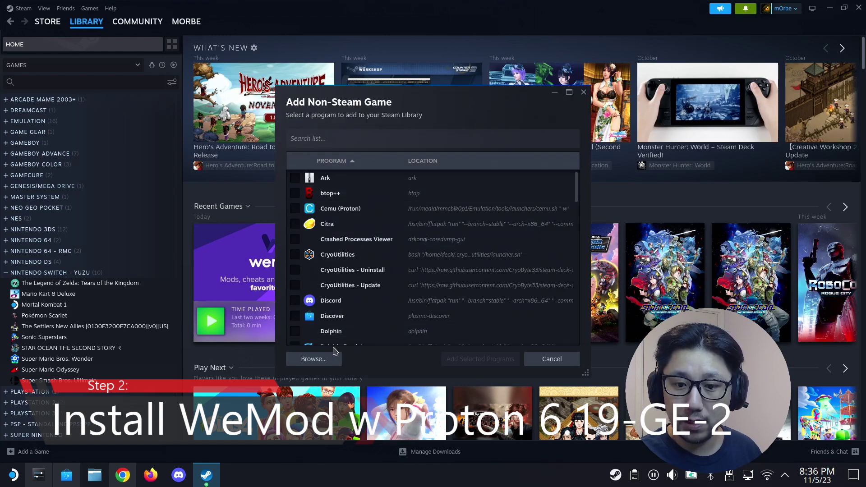
{"action": "left_click", "coordinate": [314, 358]}
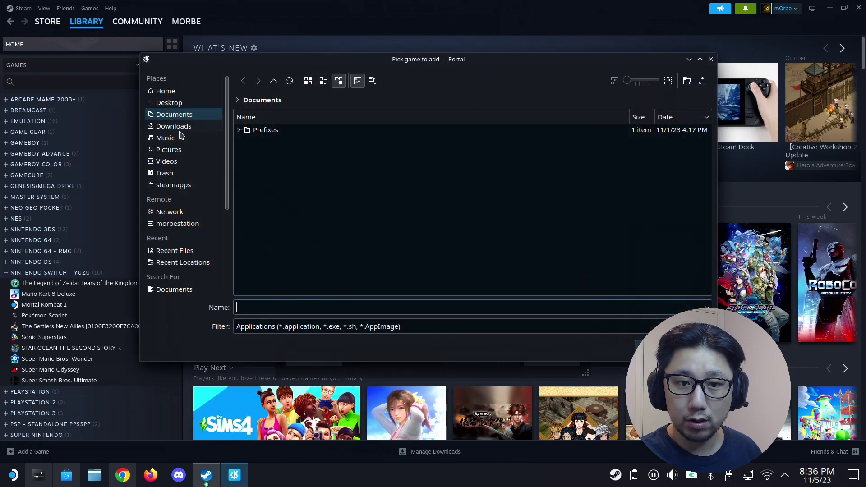
{"action": "left_click", "coordinate": [174, 127]}
{"action": "scroll", "coordinate": [302, 270], "scroll_direction": "down", "scroll_amount": 5}
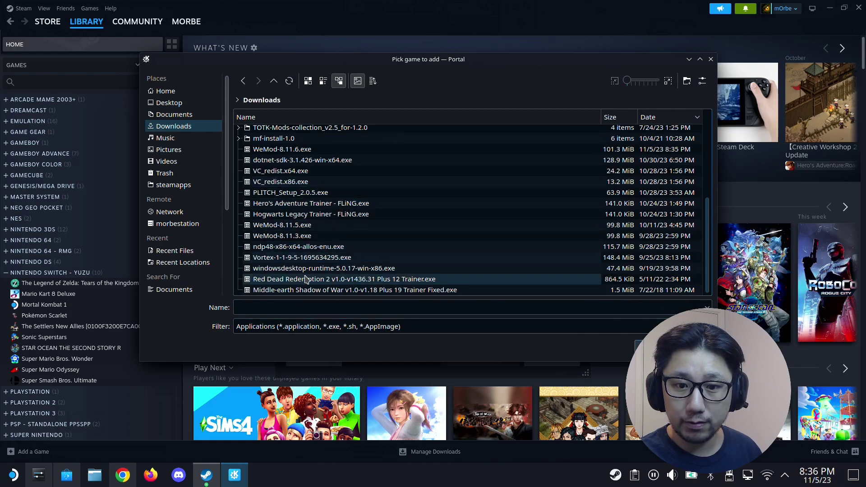
{"action": "scroll", "coordinate": [280, 203], "scroll_direction": "up", "scroll_amount": 3}
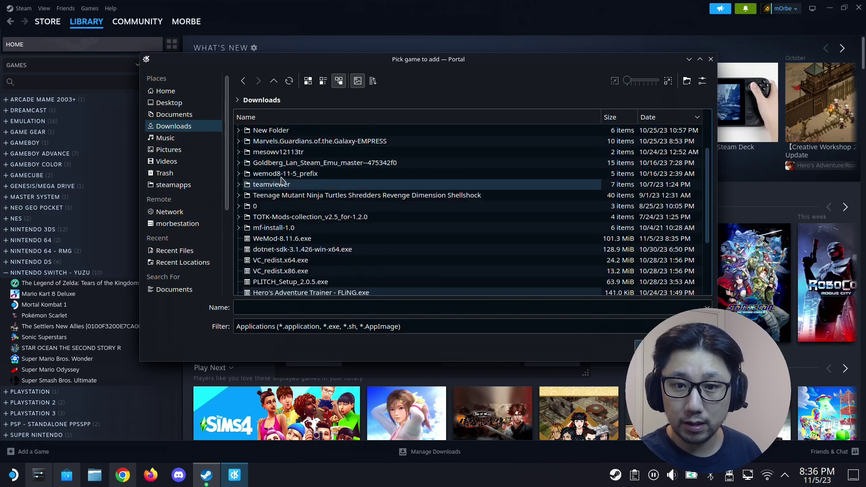
{"action": "left_click", "coordinate": [286, 240]}
{"action": "double_click", "coordinate": [304, 243]}
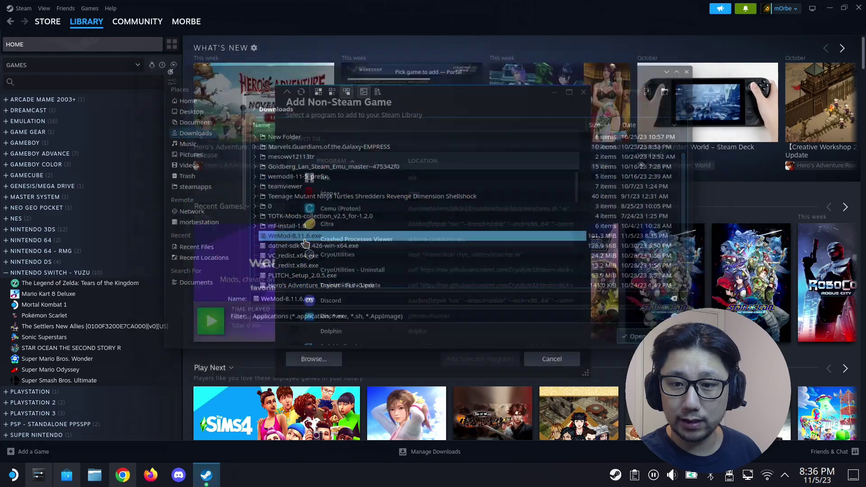
{"action": "left_click", "coordinate": [469, 361]}
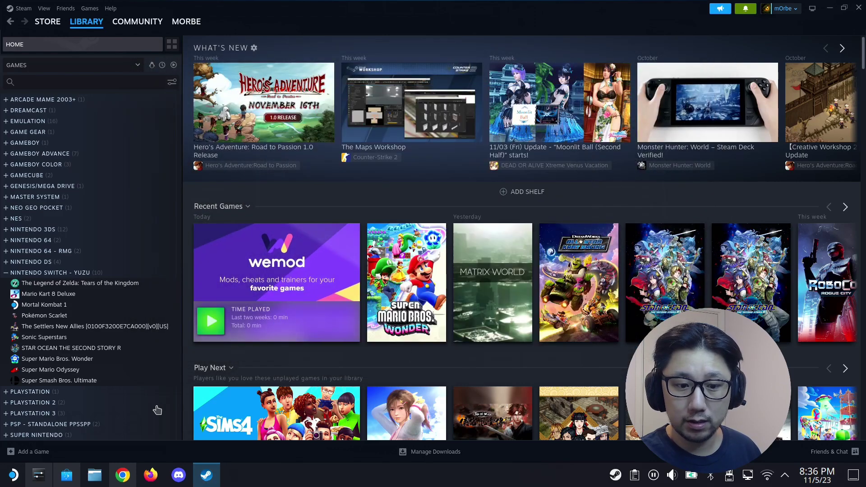
- Open the WeMod-8.11.6.exe library page and its shortcut settings menu
{"action": "scroll", "coordinate": [108, 338], "scroll_direction": "down", "scroll_amount": 4}
{"action": "scroll", "coordinate": [109, 332], "scroll_direction": "up", "scroll_amount": 3}
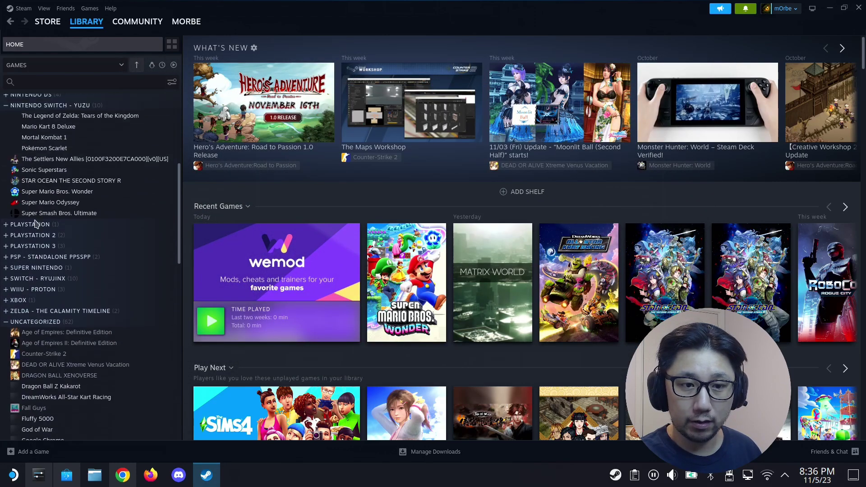
{"action": "left_click", "coordinate": [5, 153]}
{"action": "scroll", "coordinate": [76, 259], "scroll_direction": "down", "scroll_amount": 10}
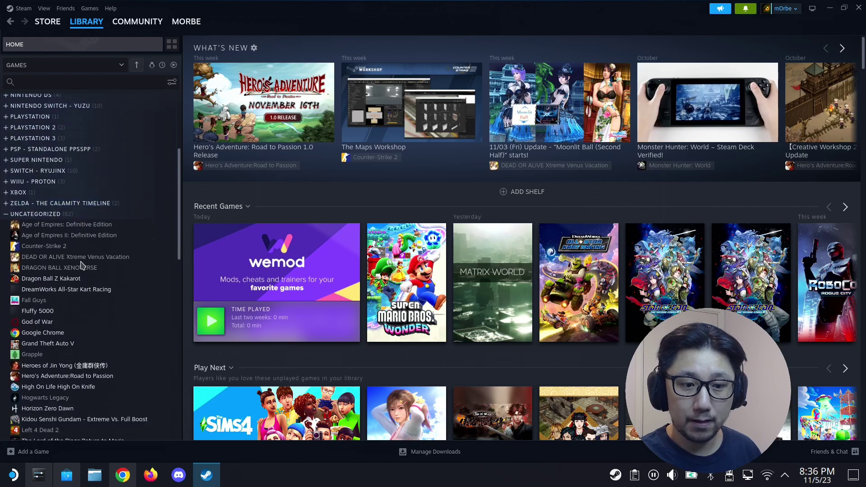
{"action": "scroll", "coordinate": [83, 281], "scroll_direction": "down", "scroll_amount": 2}
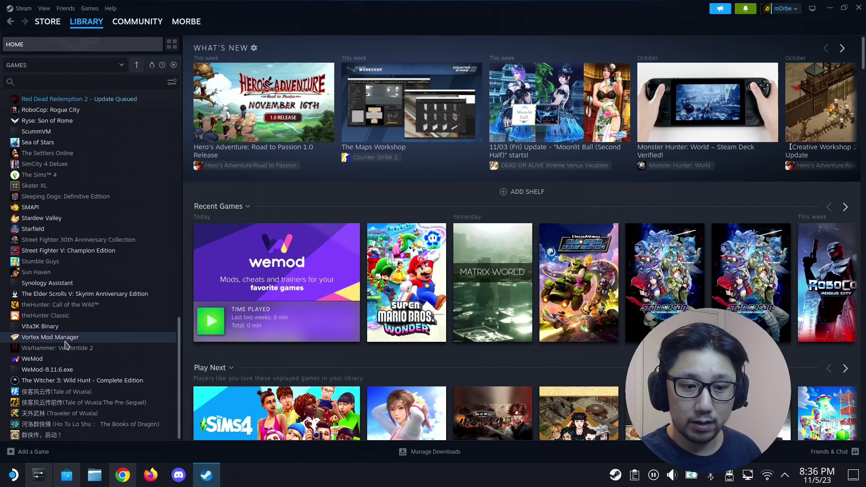
{"action": "left_click", "coordinate": [72, 369]}
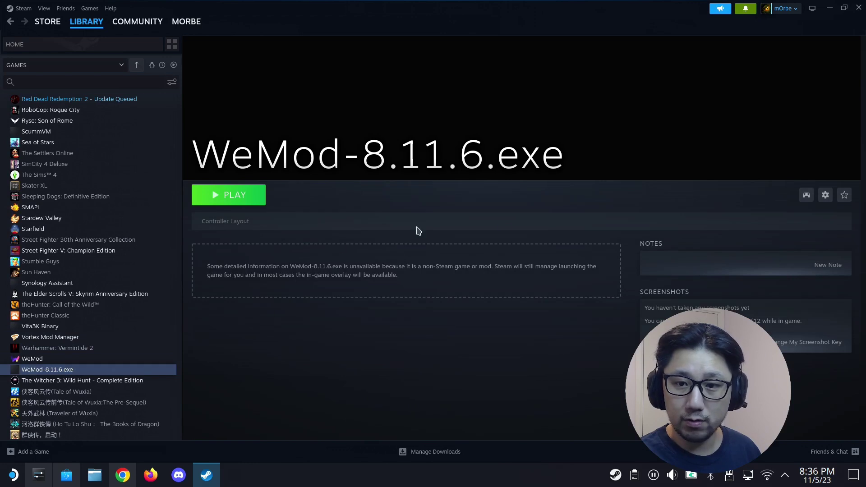
{"action": "left_click", "coordinate": [823, 197]}
- Force WeMod-8.11.6.exe to use Proton-6.19-GE-2 in its Compatibility properties
{"action": "left_click", "coordinate": [803, 257]}
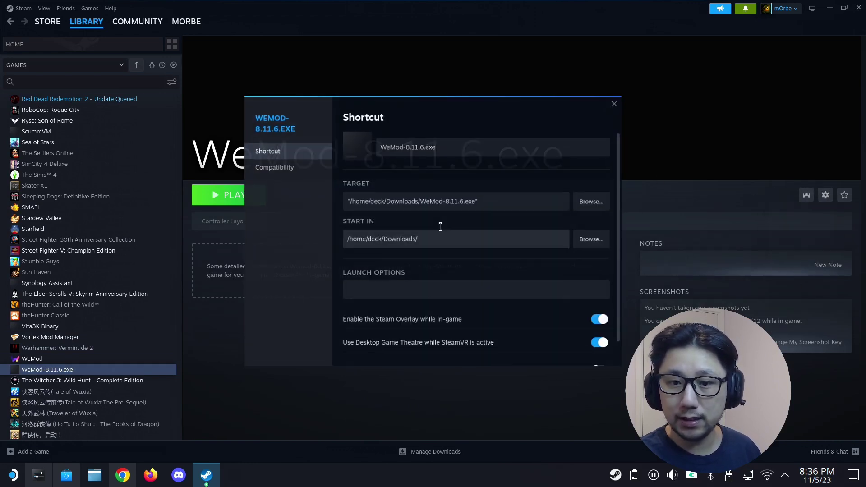
{"action": "left_click", "coordinate": [294, 168]}
{"action": "left_click", "coordinate": [409, 140]}
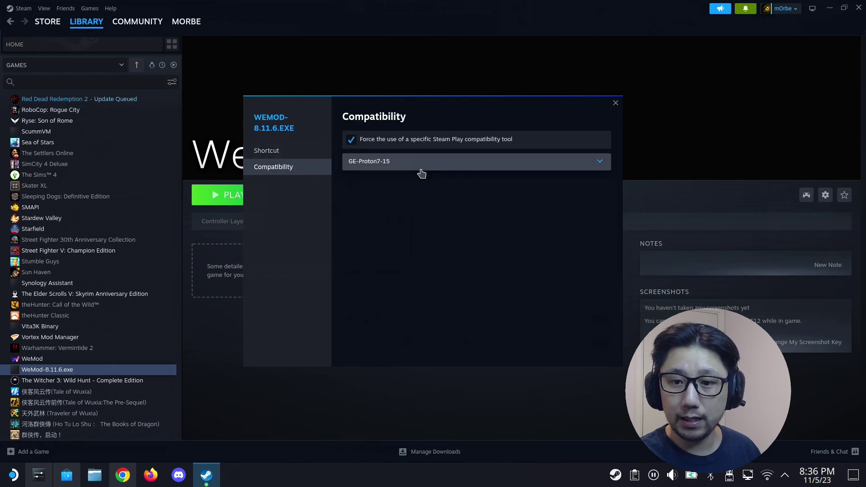
{"action": "left_click", "coordinate": [421, 174]}
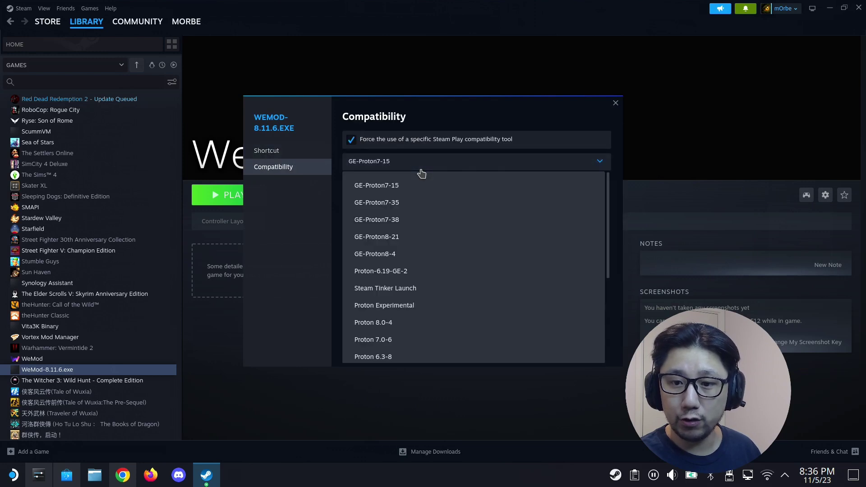
{"action": "left_click", "coordinate": [377, 272]}
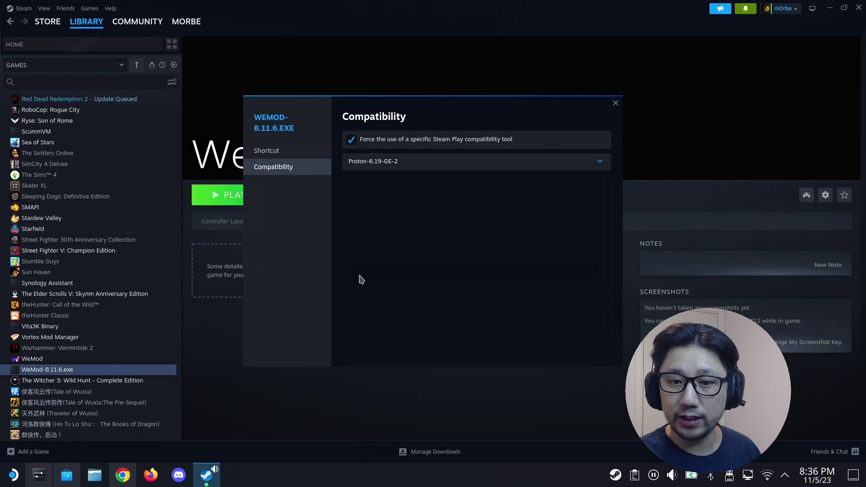
{"action": "left_click", "coordinate": [616, 103]}
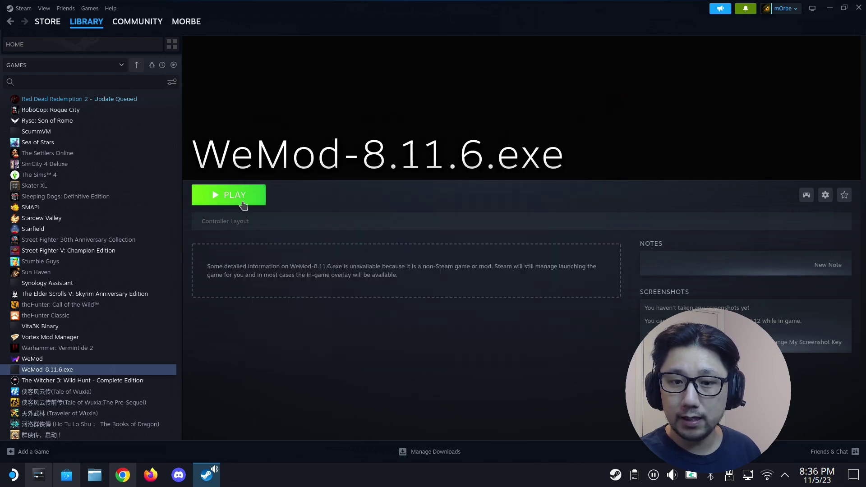
- Play WeMod-8.11.6.exe to run its installer, then return to the Dolphin file manager
{"action": "left_click", "coordinate": [244, 205]}
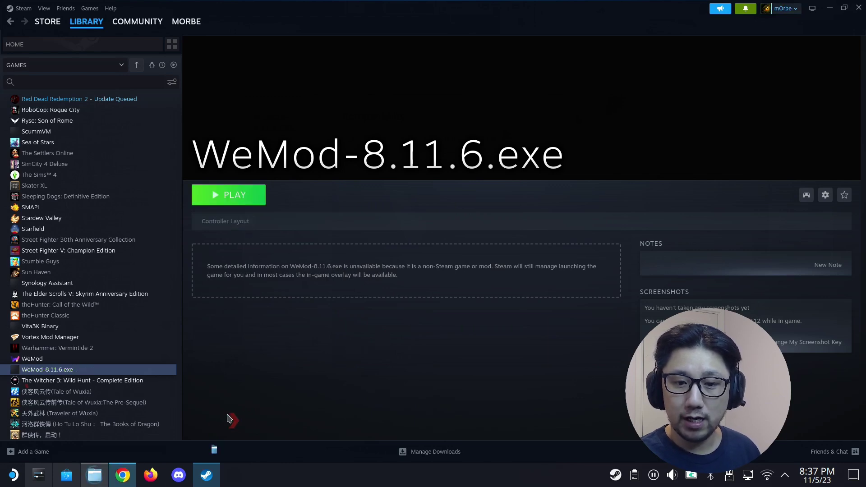
{"action": "left_click", "coordinate": [94, 475]}
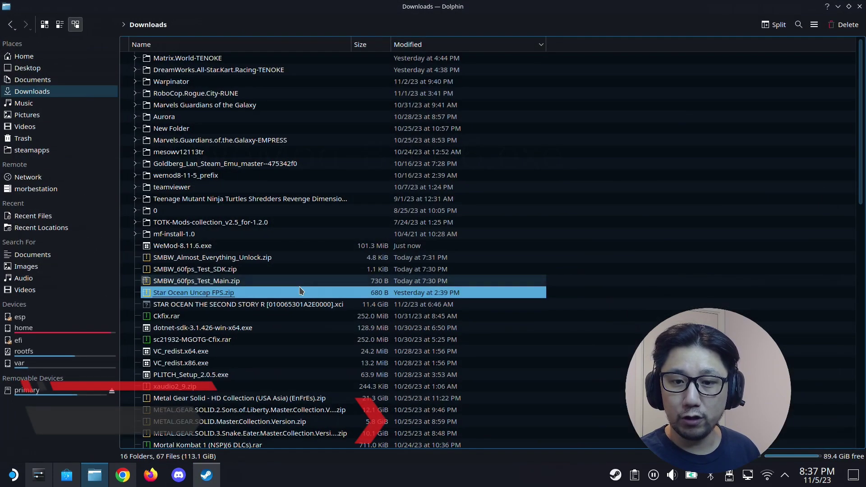
{"action": "left_click", "coordinate": [21, 59]}
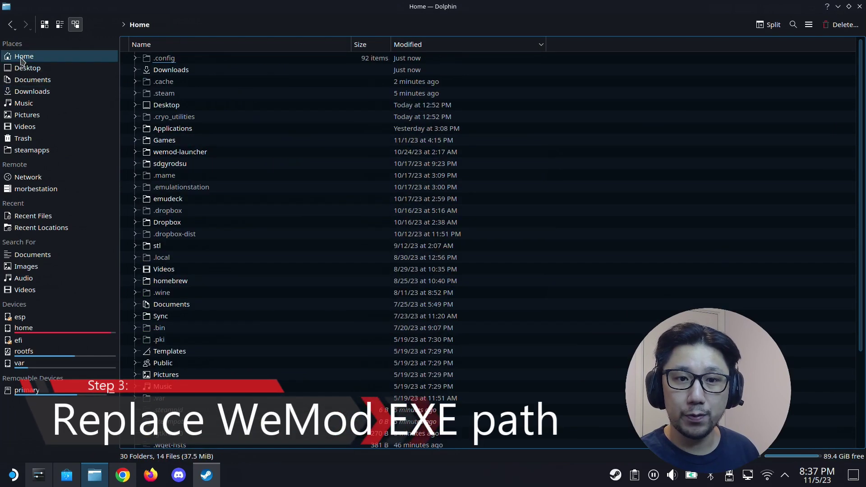
{"action": "left_click", "coordinate": [810, 25]}
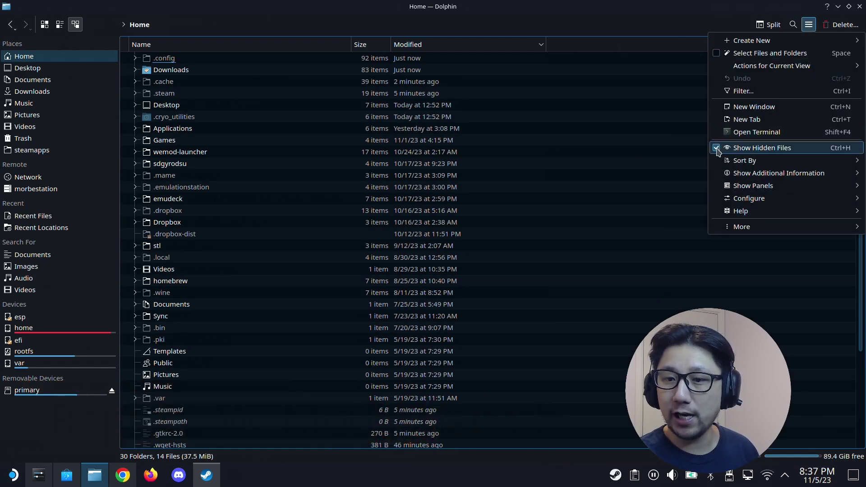
{"action": "left_click", "coordinate": [329, 132]}
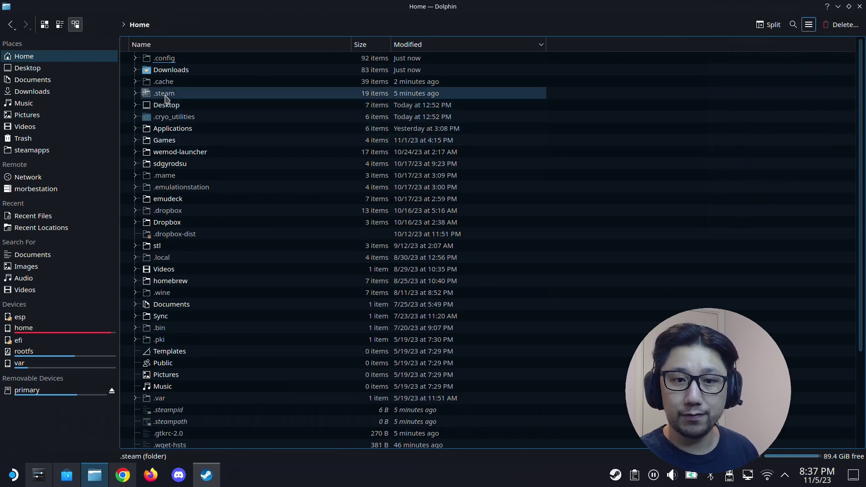
{"action": "double_click", "coordinate": [164, 93]}
{"action": "double_click", "coordinate": [166, 60]}
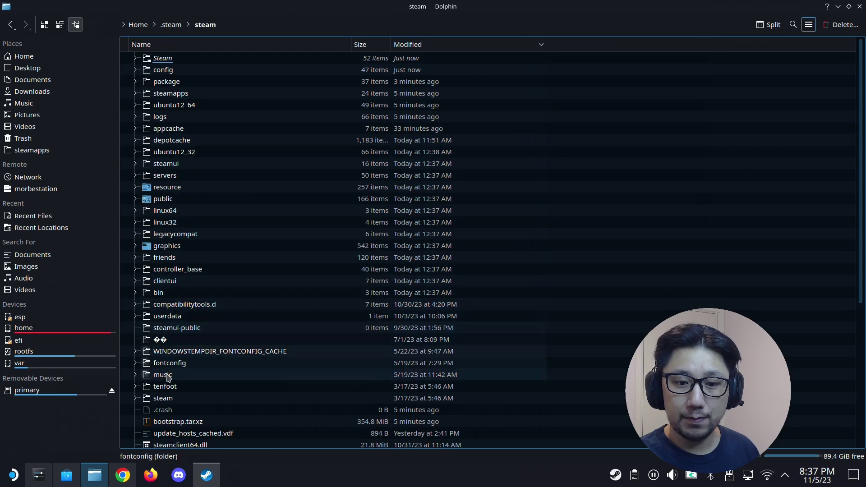
{"action": "double_click", "coordinate": [181, 94]}
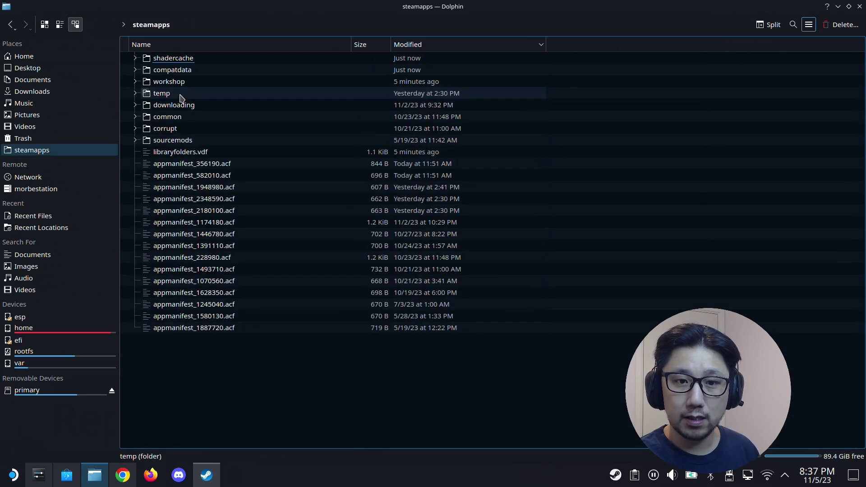
{"action": "double_click", "coordinate": [171, 70]}
{"action": "left_click", "coordinate": [399, 44]}
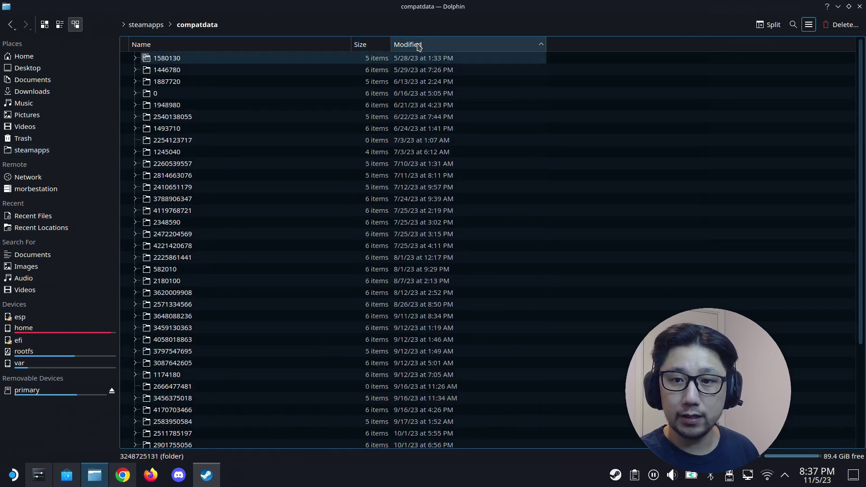
{"action": "left_click", "coordinate": [399, 44]}
{"action": "left_click", "coordinate": [413, 60]}
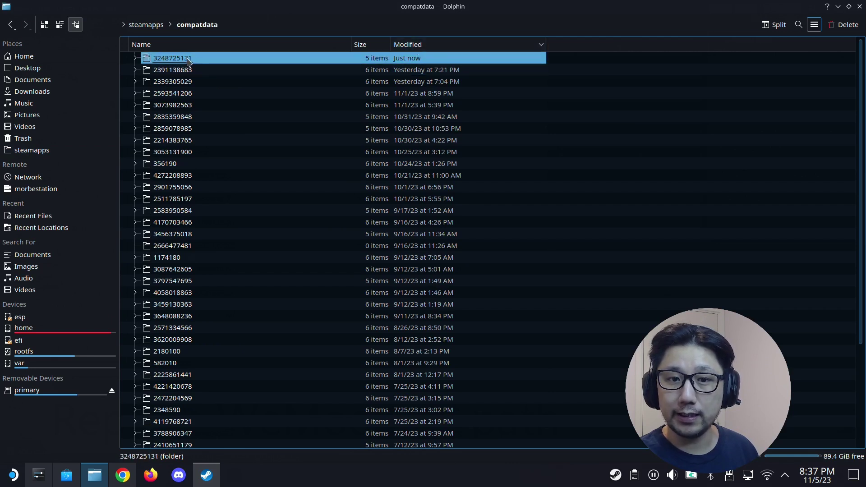
{"action": "double_click", "coordinate": [172, 60]}
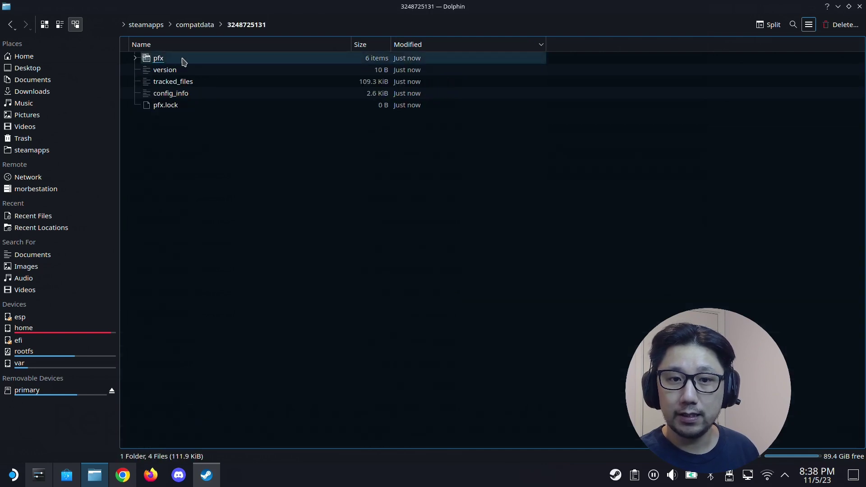
{"action": "double_click", "coordinate": [166, 62]}
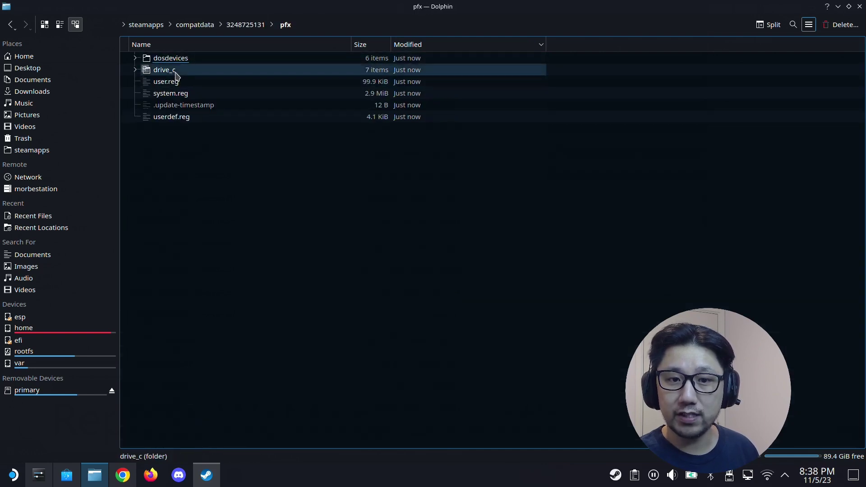
{"action": "double_click", "coordinate": [174, 72]}
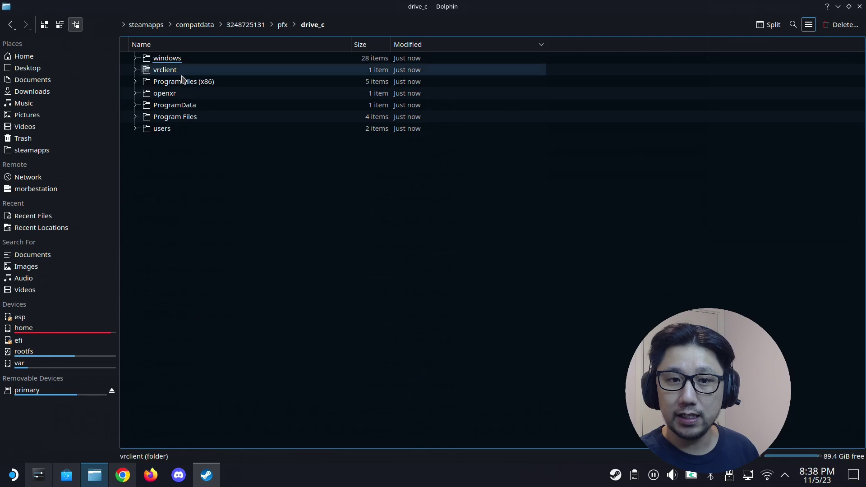
{"action": "double_click", "coordinate": [180, 131]}
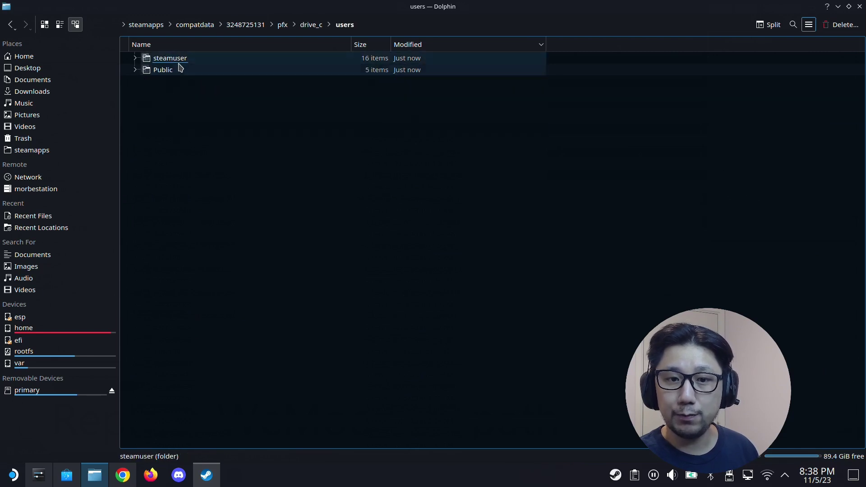
{"action": "double_click", "coordinate": [179, 63]}
{"action": "left_click", "coordinate": [164, 235]}
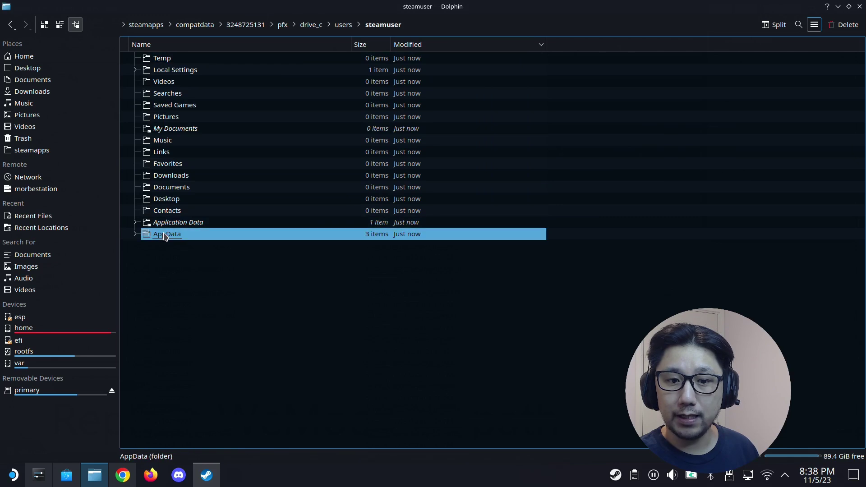
{"action": "double_click", "coordinate": [165, 234]}
{"action": "double_click", "coordinate": [165, 58]}
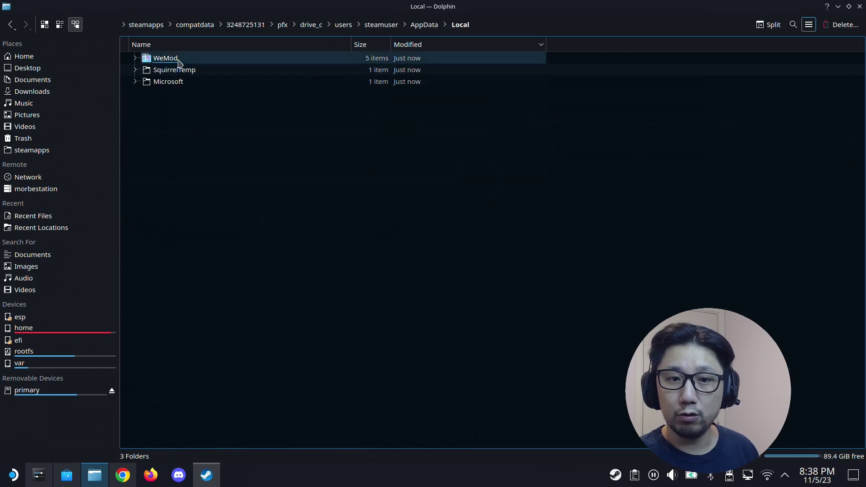
{"action": "double_click", "coordinate": [177, 61]}
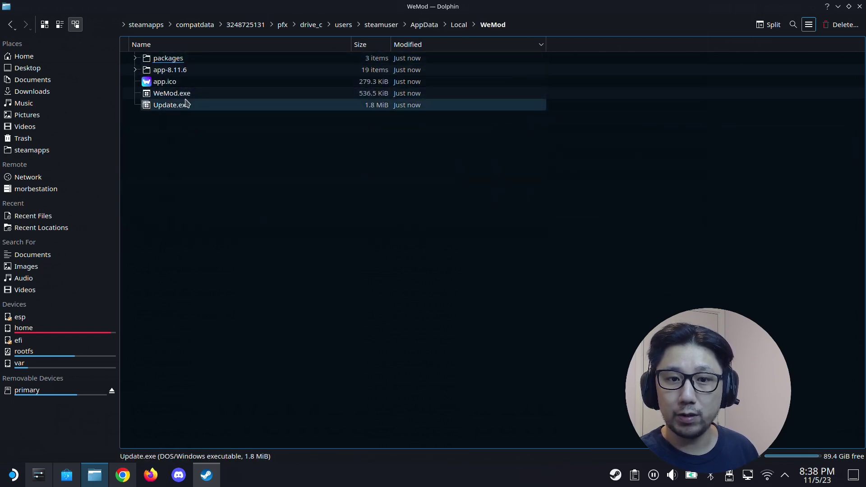
- Copy the WeMod folder's full path from the location bar
{"action": "left_click", "coordinate": [521, 26]}
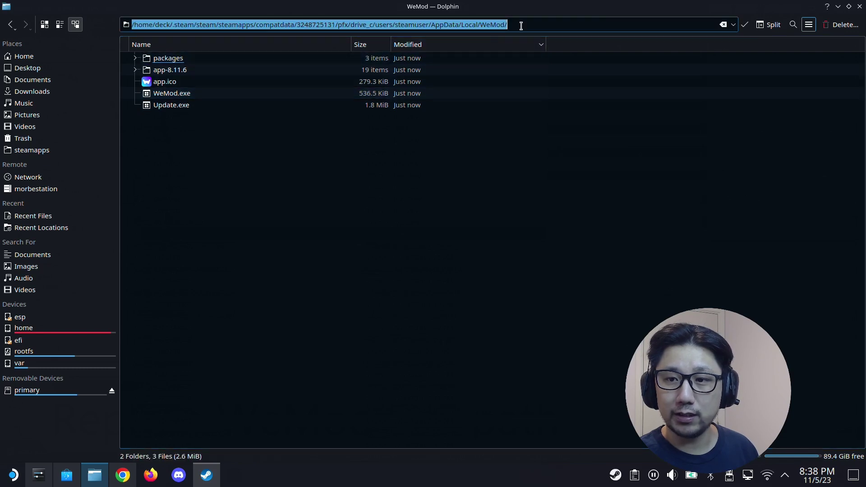
{"action": "right_click", "coordinate": [461, 29]}
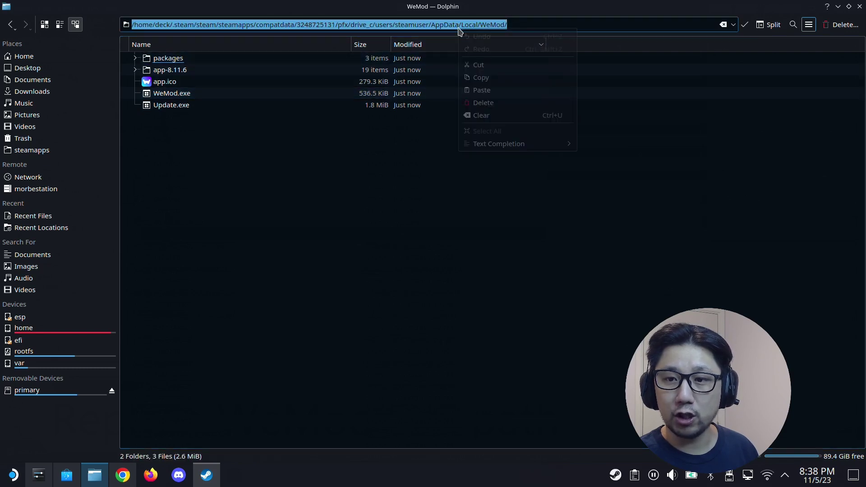
{"action": "left_click", "coordinate": [490, 77]}
{"action": "left_click", "coordinate": [207, 473]}
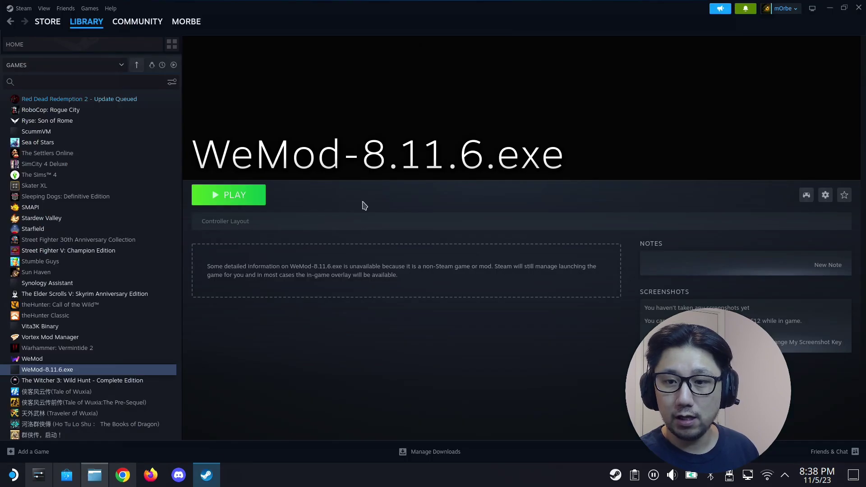
- Retarget the WeMod-8.11.6.exe shortcut to WeMod.exe via the pasted prefix AppData/Local/WeMod path
{"action": "left_click", "coordinate": [826, 195]}
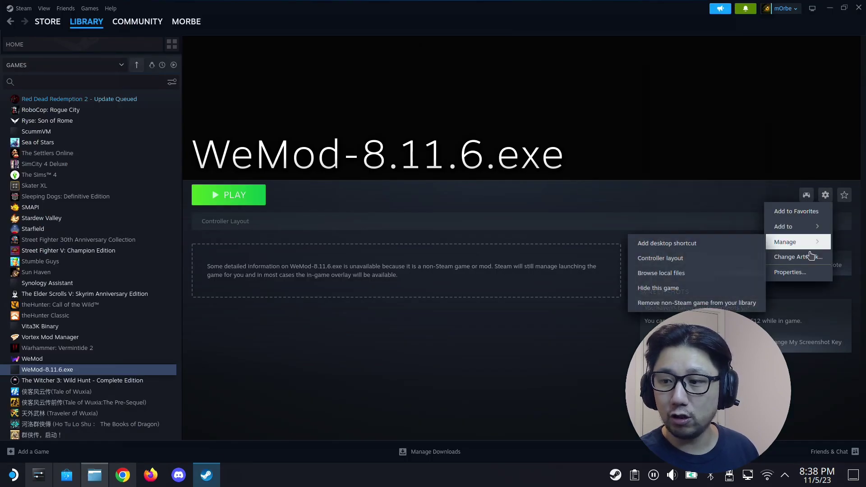
{"action": "left_click", "coordinate": [794, 271]}
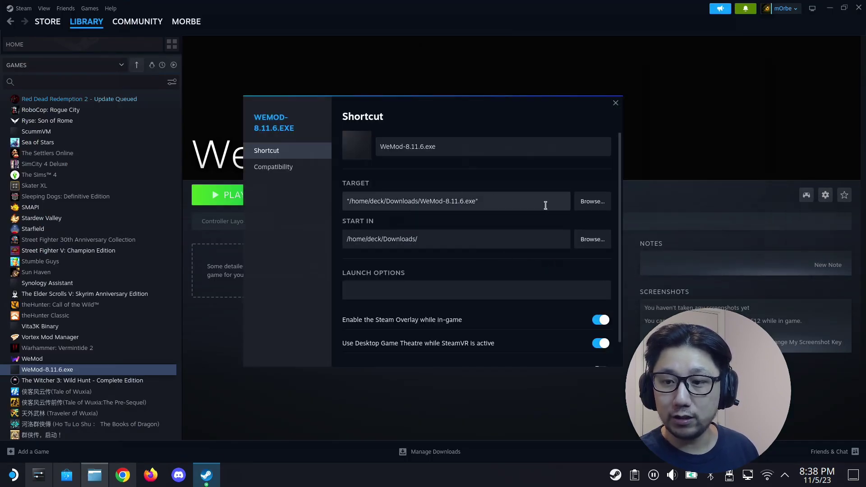
{"action": "left_click", "coordinate": [586, 201]}
{"action": "left_click", "coordinate": [347, 101]}
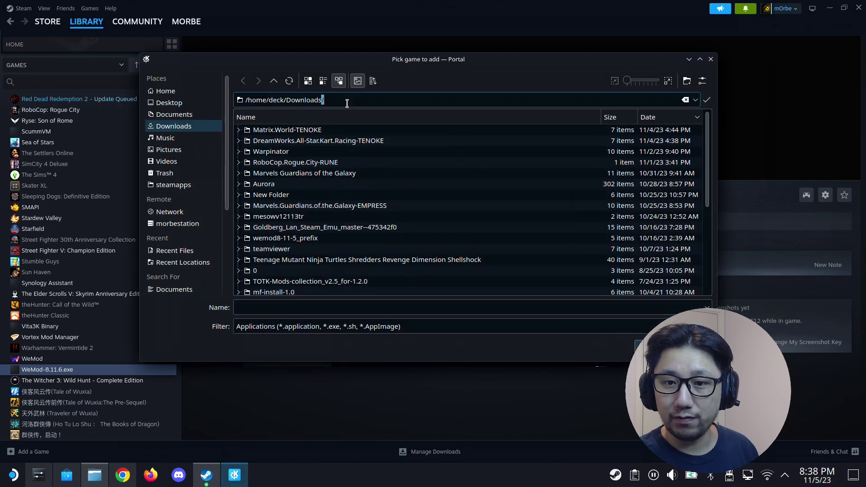
{"action": "right_click", "coordinate": [346, 103]}
{"action": "left_click", "coordinate": [361, 206]}
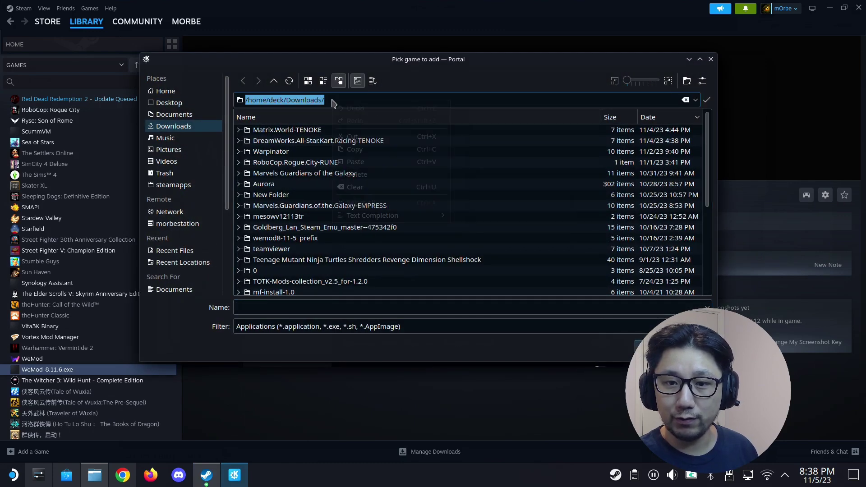
{"action": "right_click", "coordinate": [334, 101]}
{"action": "left_click", "coordinate": [373, 162]}
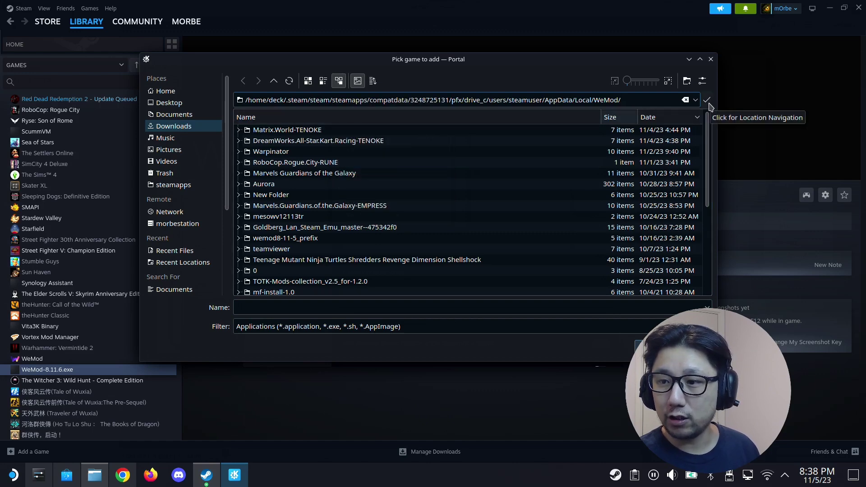
{"action": "left_click", "coordinate": [709, 103]}
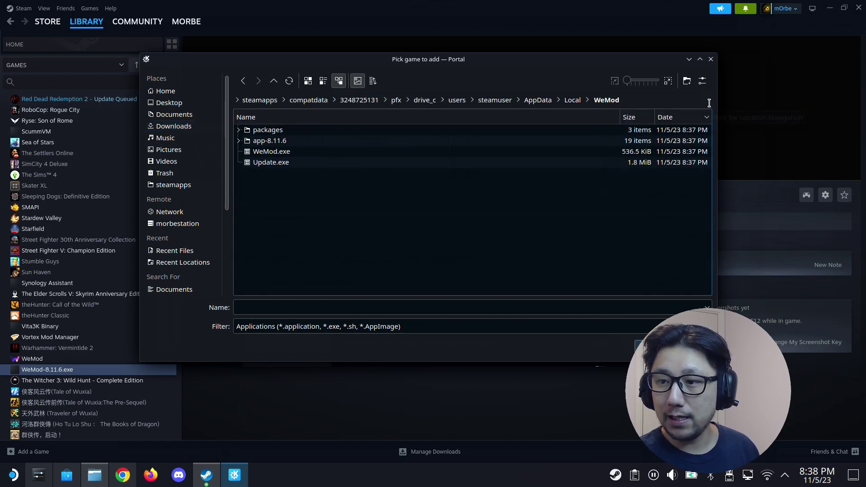
{"action": "double_click", "coordinate": [262, 155]}
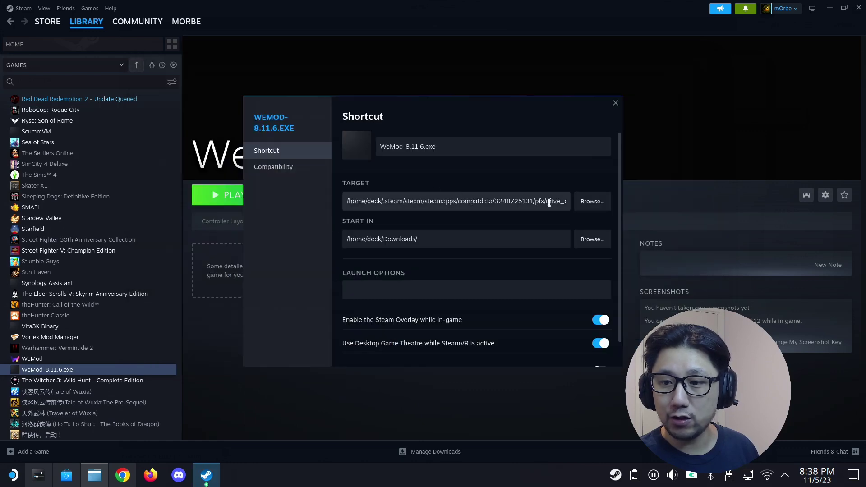
{"action": "left_click", "coordinate": [549, 202]}
- Wrap the shortcut's Target path in double quotes
{"action": "left_click_drag", "start_coordinate": [513, 201], "coordinate": [294, 203]}
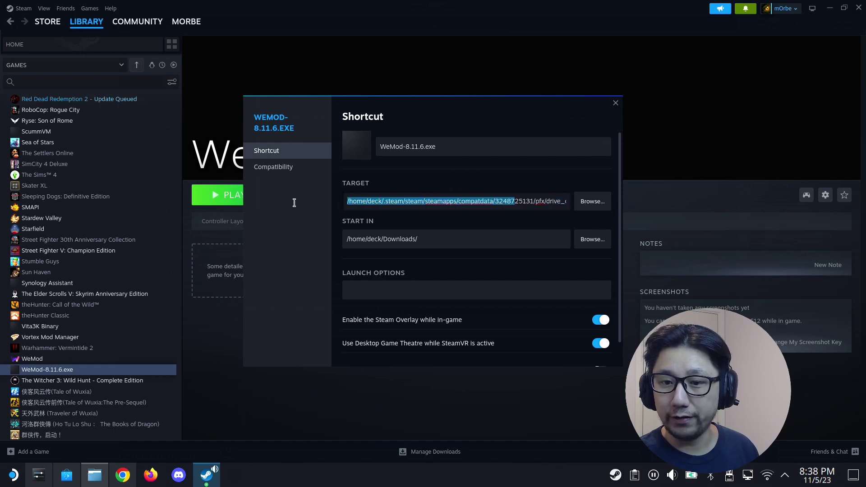
{"action": "left_click", "coordinate": [343, 203]}
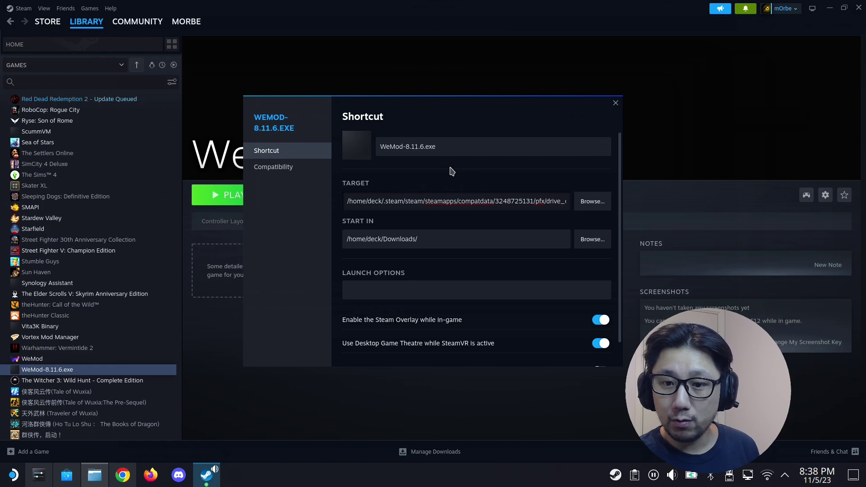
{"action": "type", "text": "\""}
{"action": "left_click_drag", "start_coordinate": [499, 204], "coordinate": [577, 203]}
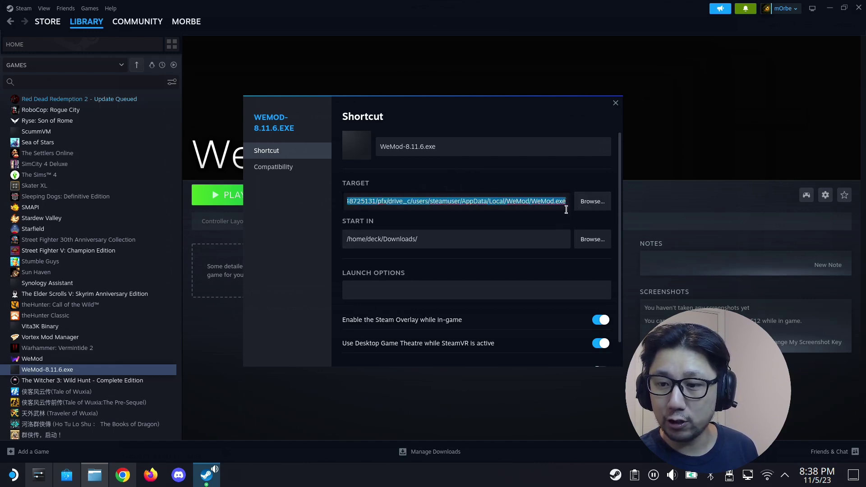
{"action": "left_click", "coordinate": [564, 199]}
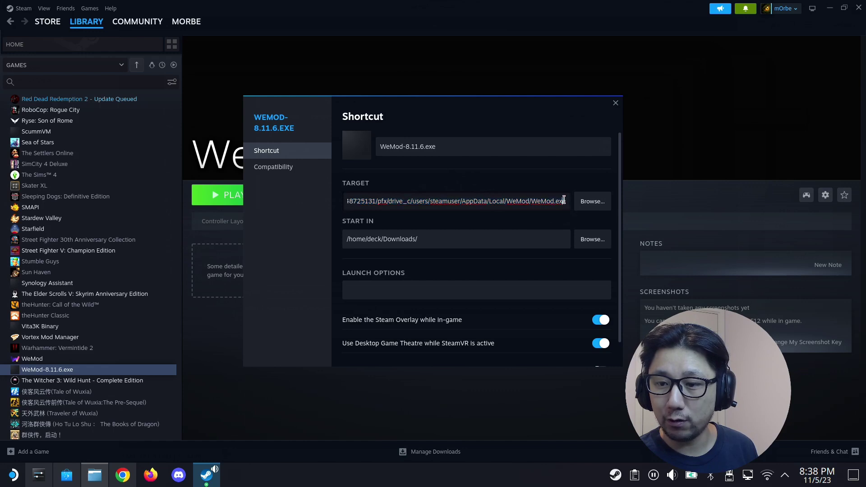
{"action": "type", "text": "\""}
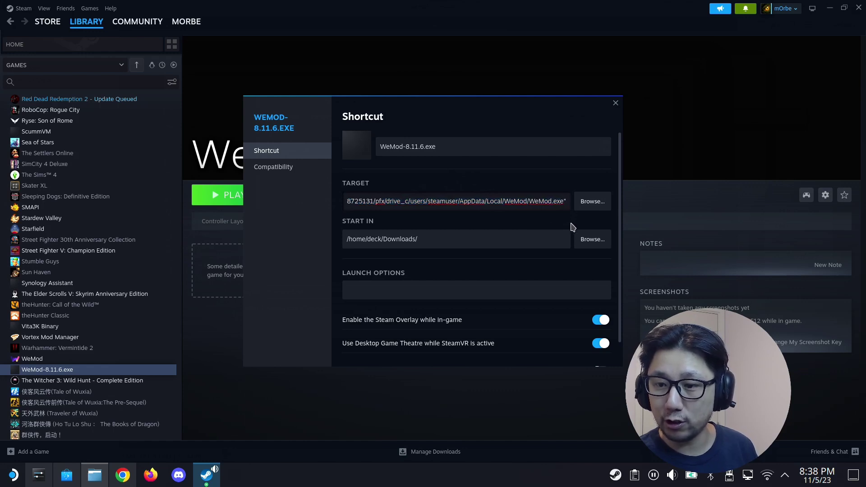
- Replace Start In with the pasted WeMod AppData path and verify its ending
{"action": "left_click", "coordinate": [465, 238]}
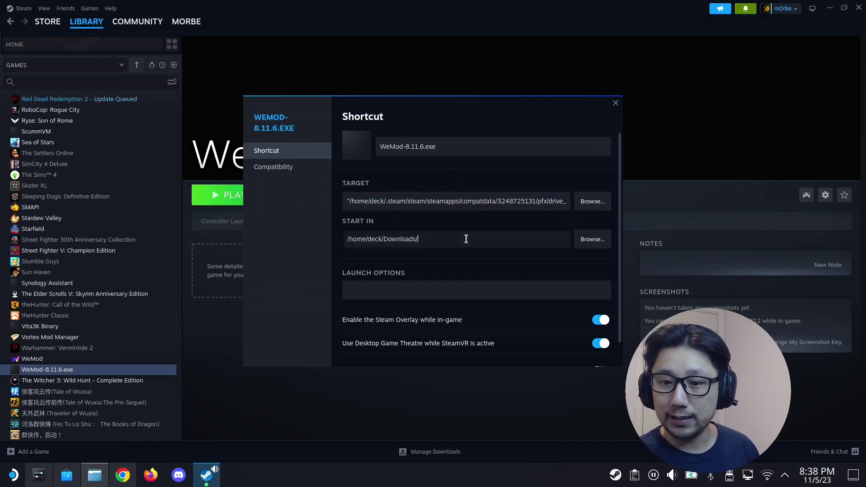
{"action": "triple_click", "coordinate": [396, 243]}
{"action": "right_click", "coordinate": [395, 244]}
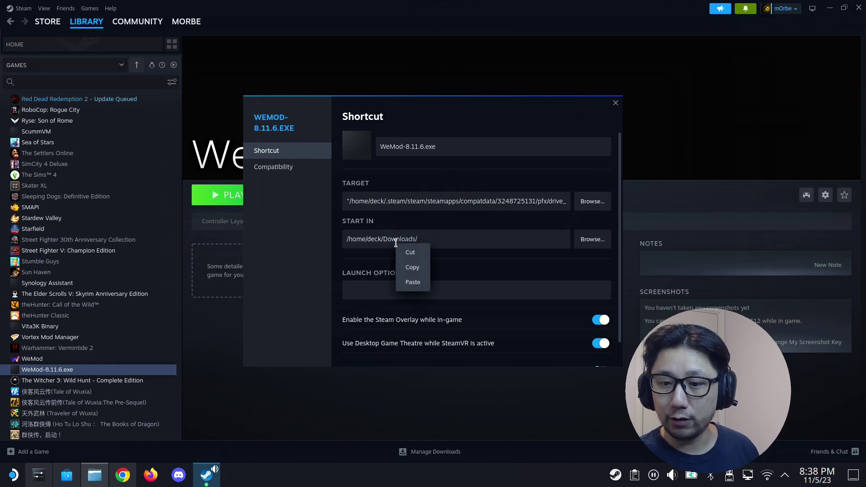
{"action": "left_click", "coordinate": [413, 282]}
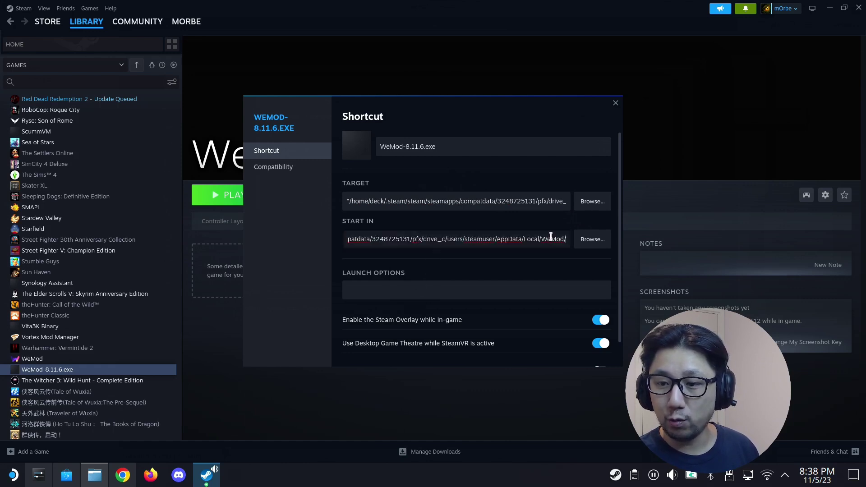
{"action": "left_click_drag", "start_coordinate": [564, 239], "coordinate": [279, 240]}
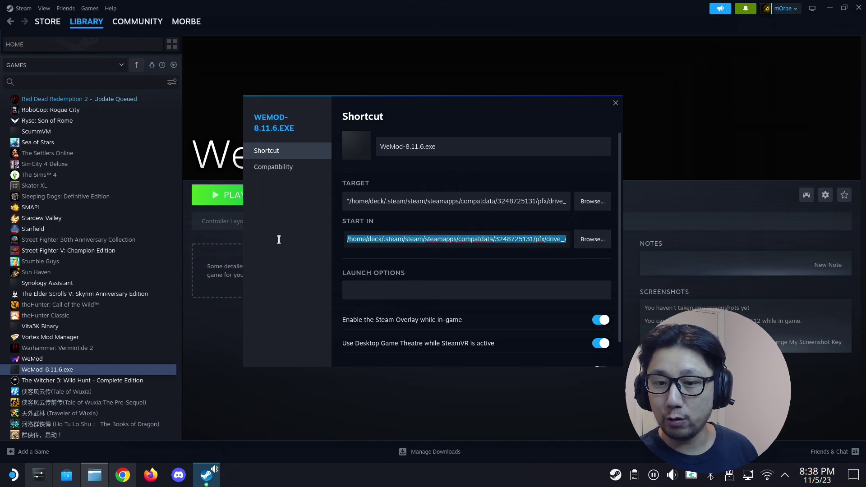
{"action": "left_click", "coordinate": [507, 243]}
{"action": "left_click_drag", "start_coordinate": [555, 239], "coordinate": [511, 241]}
{"action": "left_click", "coordinate": [511, 240]}
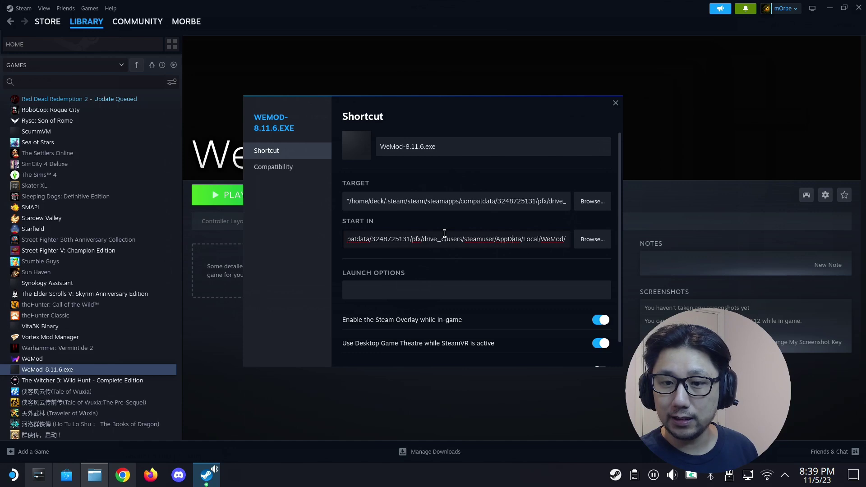
{"action": "left_click", "coordinate": [296, 169]}
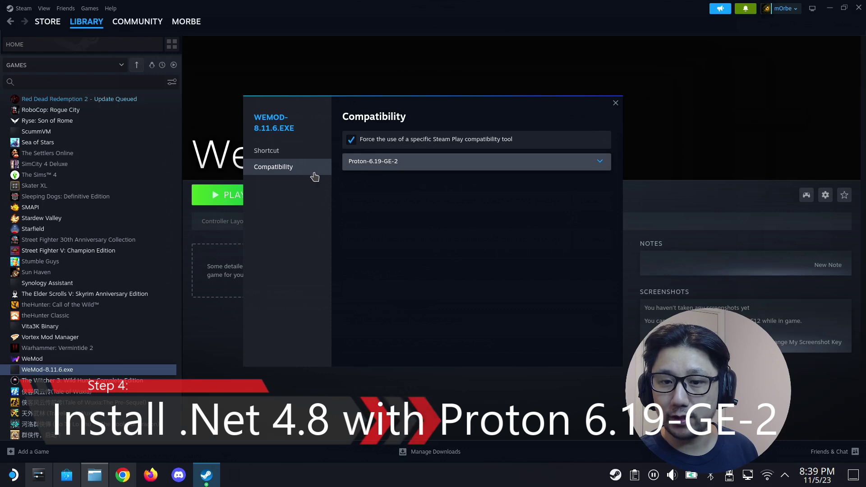
- Confirm the shortcut still forces Proton-6.19-GE-2, then launch Protontricks from the app launcher
{"action": "left_click", "coordinate": [289, 156]}
{"action": "left_click", "coordinate": [293, 168]}
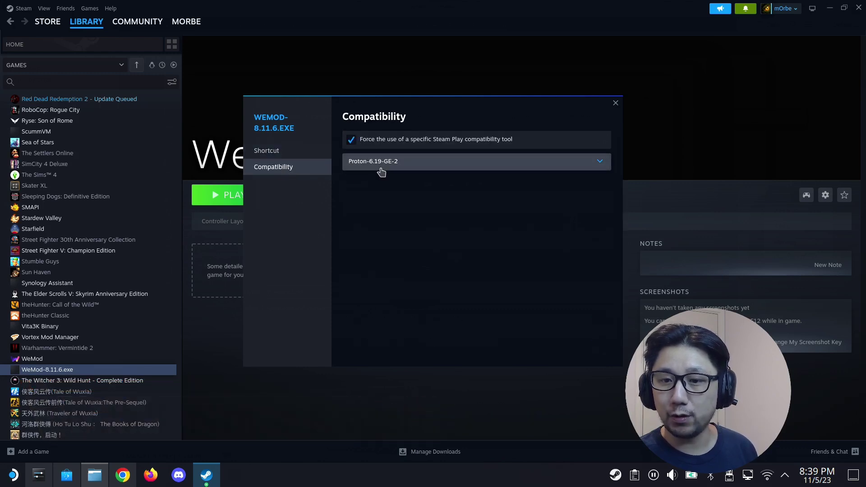
{"action": "left_click", "coordinate": [2, 484]}
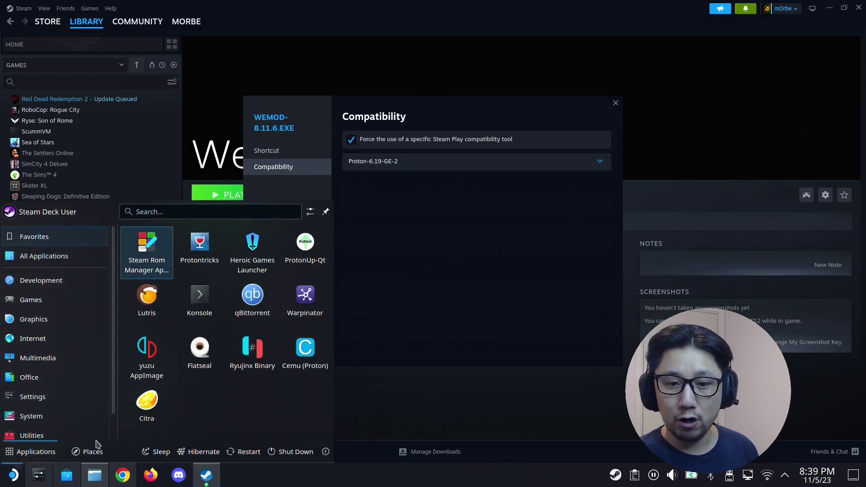
{"action": "left_click", "coordinate": [209, 257]}
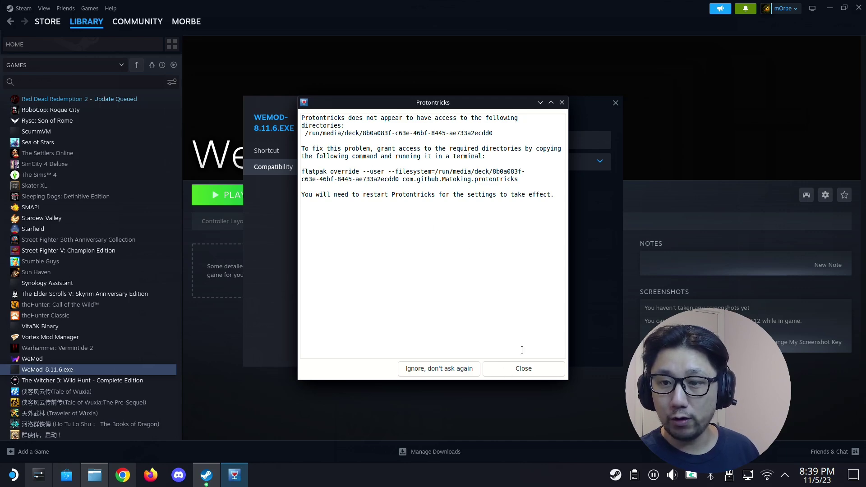
- Select the Non-Steam shortcut WeMod-8.11.6.exe in Protontricks, dismissing the directory and wine 6.19 warnings
{"action": "left_click", "coordinate": [522, 368]}
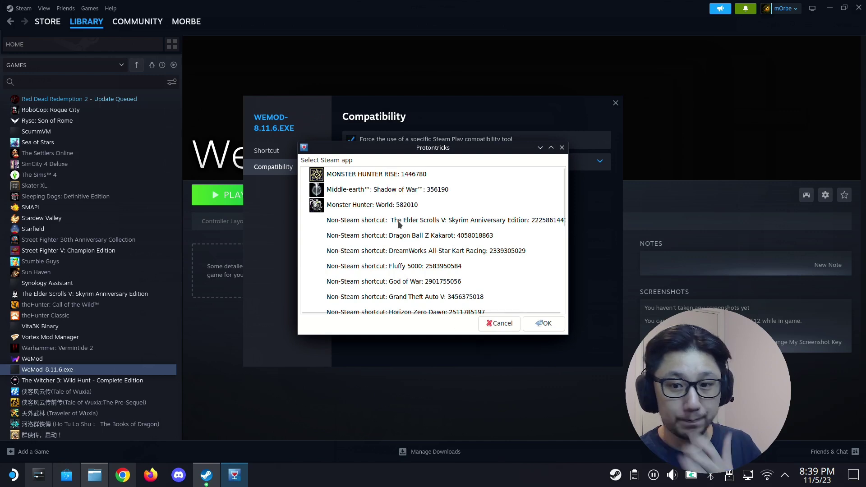
{"action": "scroll", "coordinate": [420, 239], "scroll_direction": "down", "scroll_amount": 10}
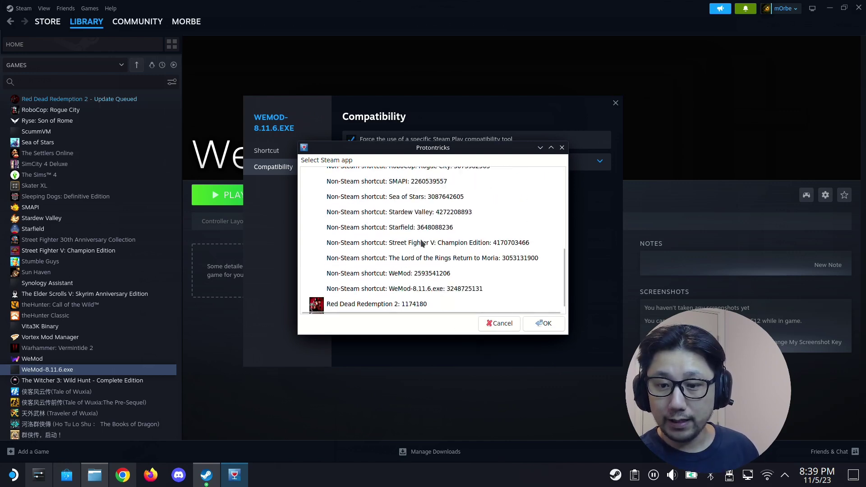
{"action": "scroll", "coordinate": [422, 243], "scroll_direction": "down", "scroll_amount": 1}
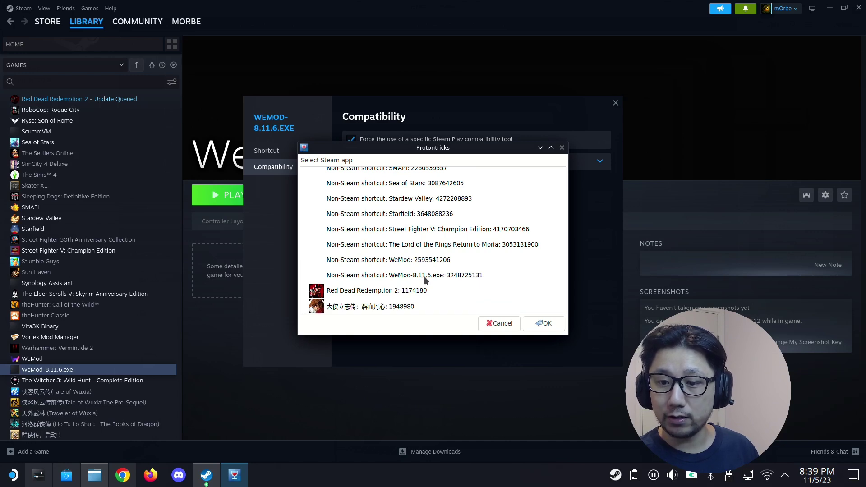
{"action": "double_click", "coordinate": [426, 281]}
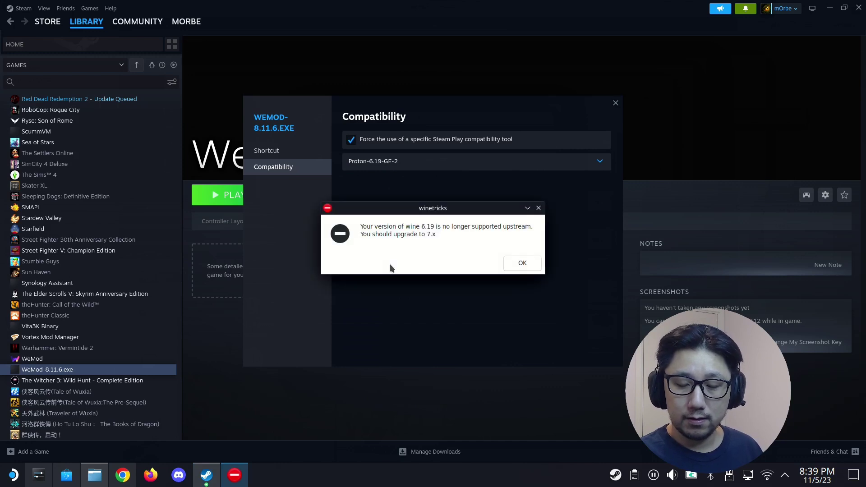
{"action": "left_click", "coordinate": [522, 263]}
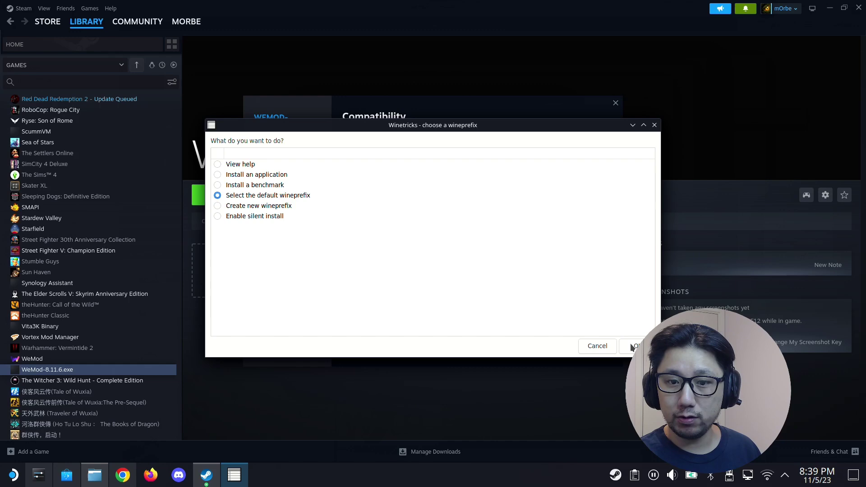
- Run winecfg on the default WeMod wineprefix and set Windows version to Windows 7
{"action": "left_click", "coordinate": [631, 344]}
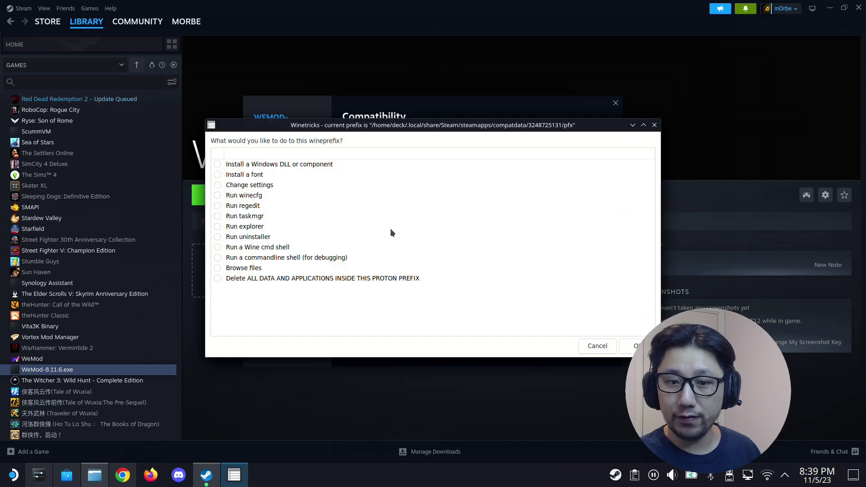
{"action": "left_click", "coordinate": [246, 196]}
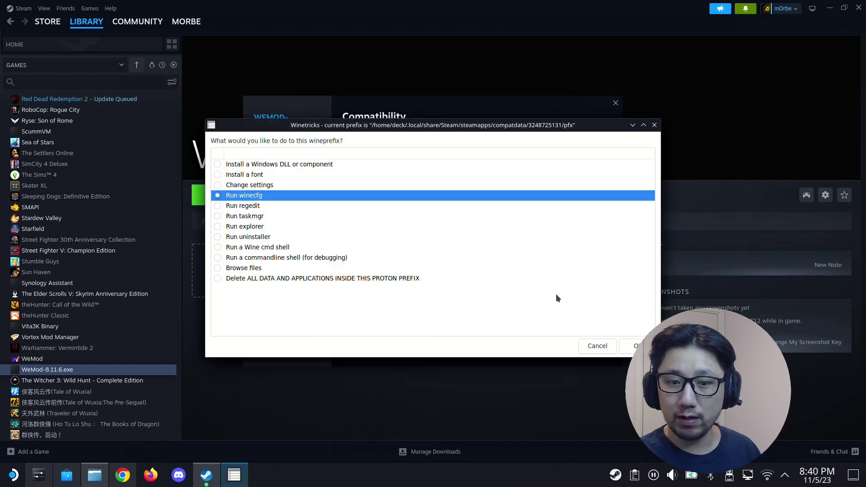
{"action": "left_click", "coordinate": [634, 346]}
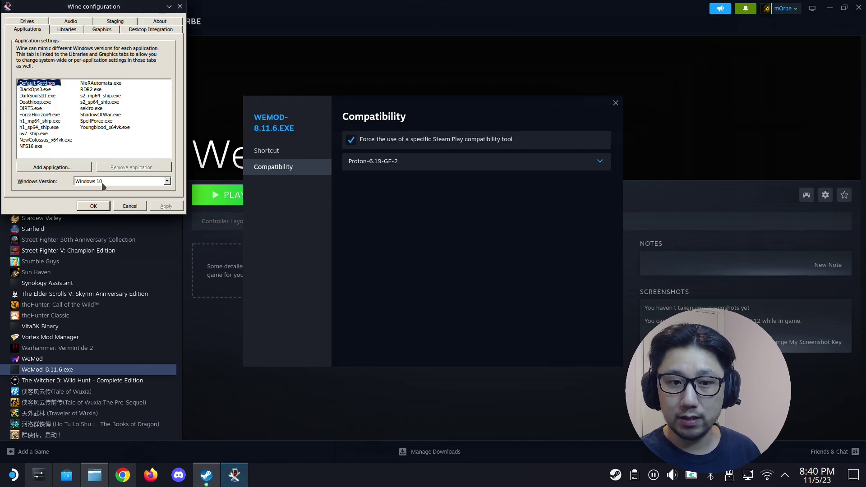
{"action": "left_click", "coordinate": [99, 180]}
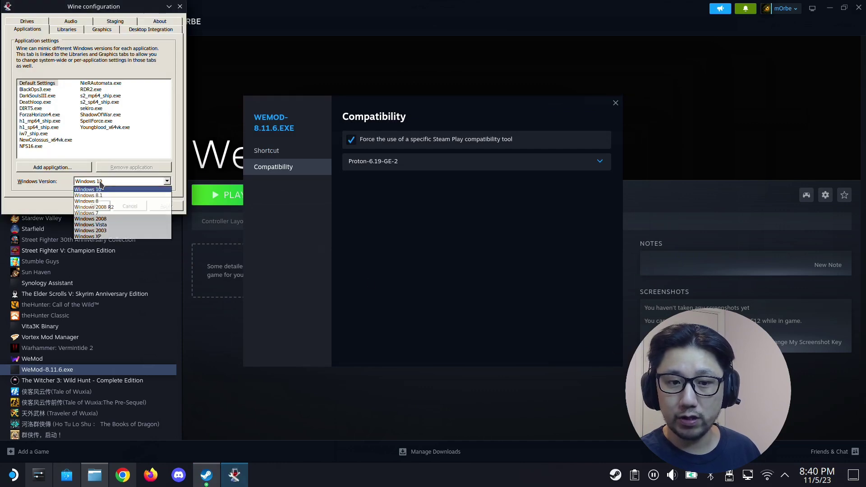
{"action": "left_click", "coordinate": [128, 213]}
{"action": "left_click", "coordinate": [167, 206]}
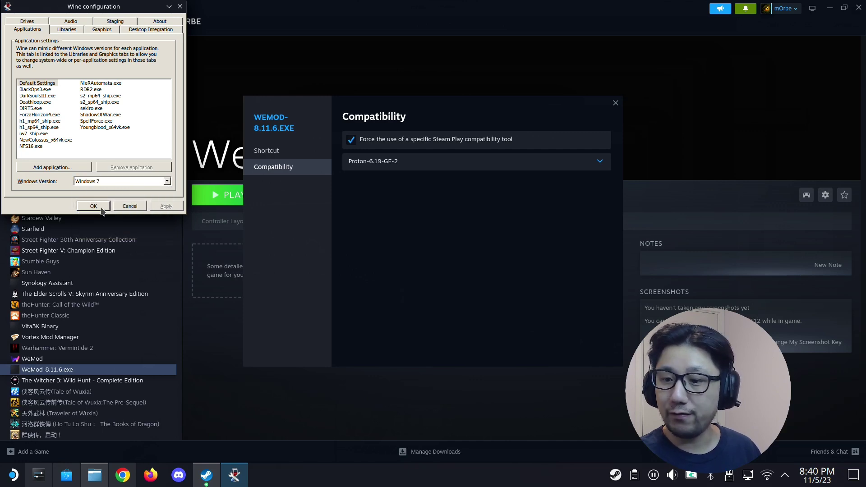
{"action": "left_click", "coordinate": [102, 209]}
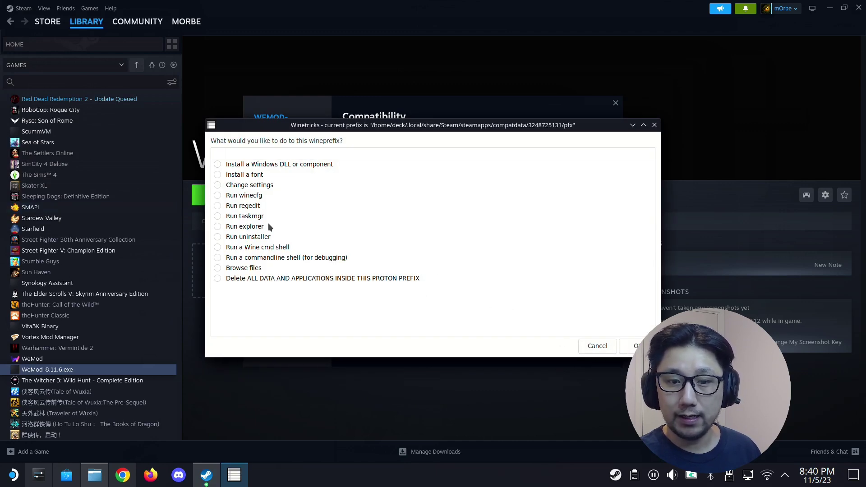
- Run the uninstaller, choose Install..., and pick ndp48-x86-x64-allos-enu.exe from Downloads filtered to Programs (*.exe)
{"action": "left_click", "coordinate": [231, 237]}
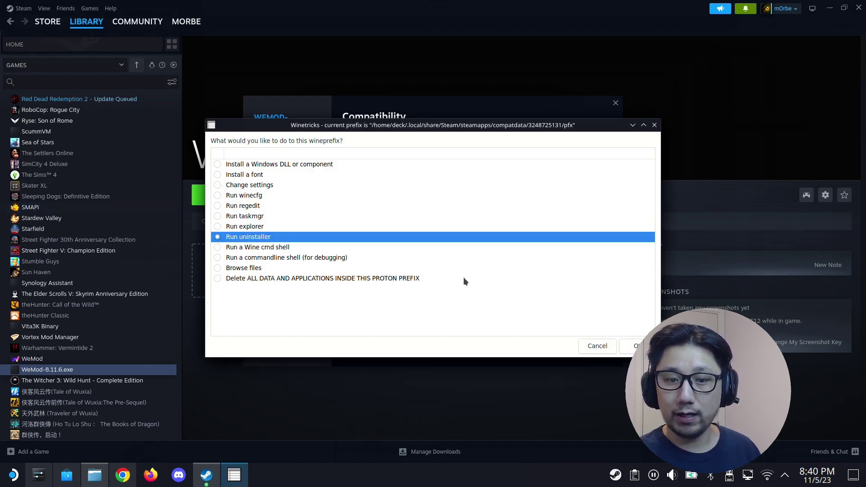
{"action": "left_click", "coordinate": [634, 351]}
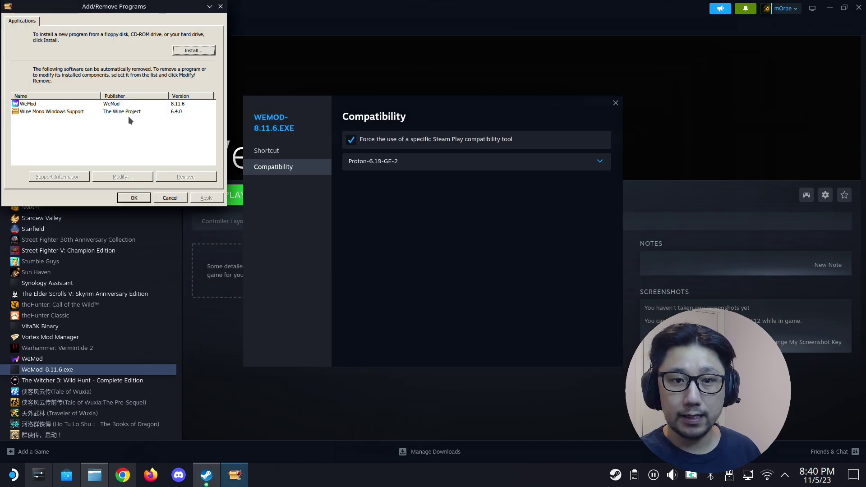
{"action": "left_click", "coordinate": [195, 51]}
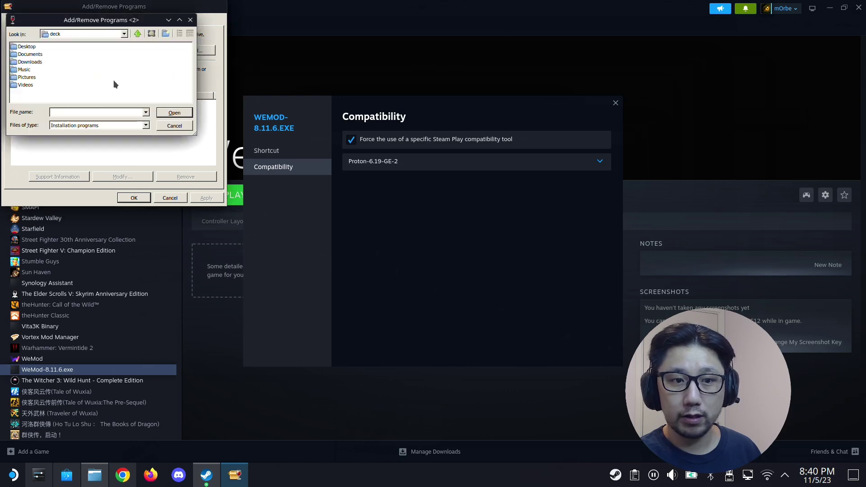
{"action": "left_click", "coordinate": [86, 126]}
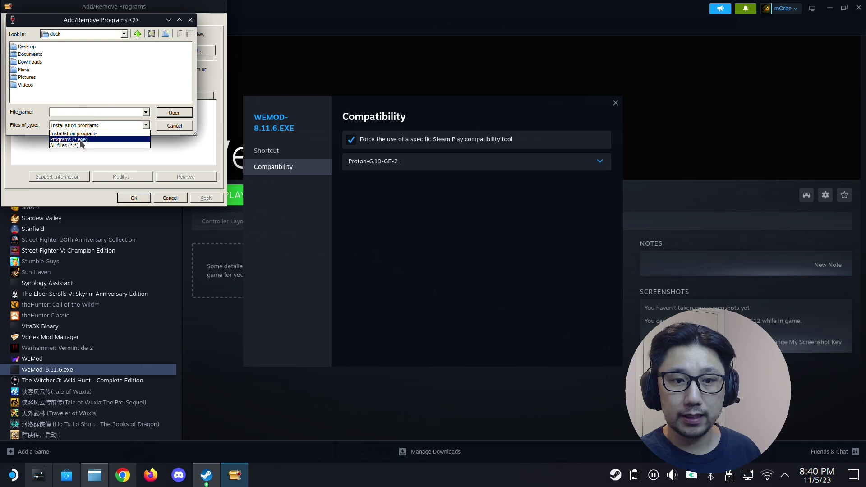
{"action": "left_click", "coordinate": [81, 140]}
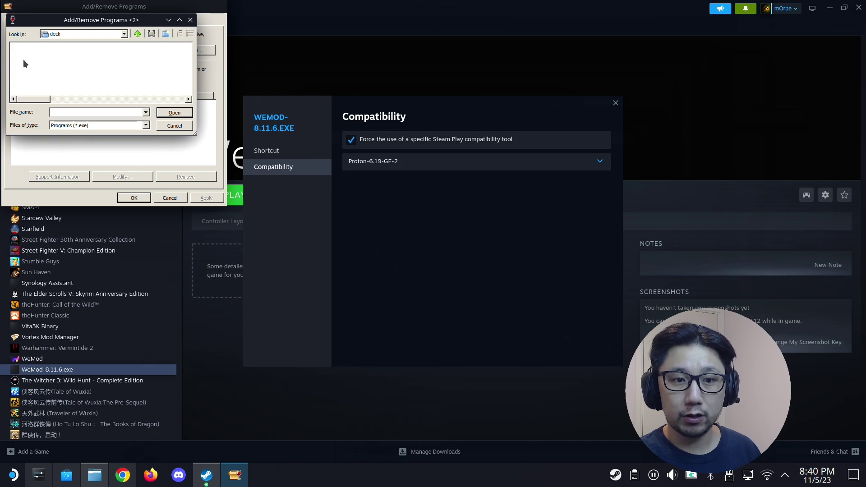
{"action": "double_click", "coordinate": [25, 63]}
{"action": "left_click_drag", "start_coordinate": [30, 100], "coordinate": [133, 102]}
{"action": "left_click", "coordinate": [58, 62]}
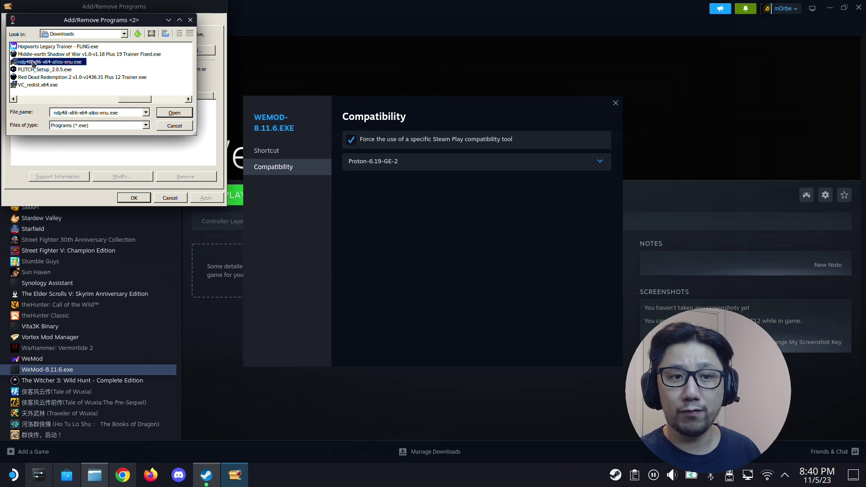
- Run the .NET 4.8 installer, continue past warnings, accept the license terms and begin installing
{"action": "double_click", "coordinate": [69, 66]}
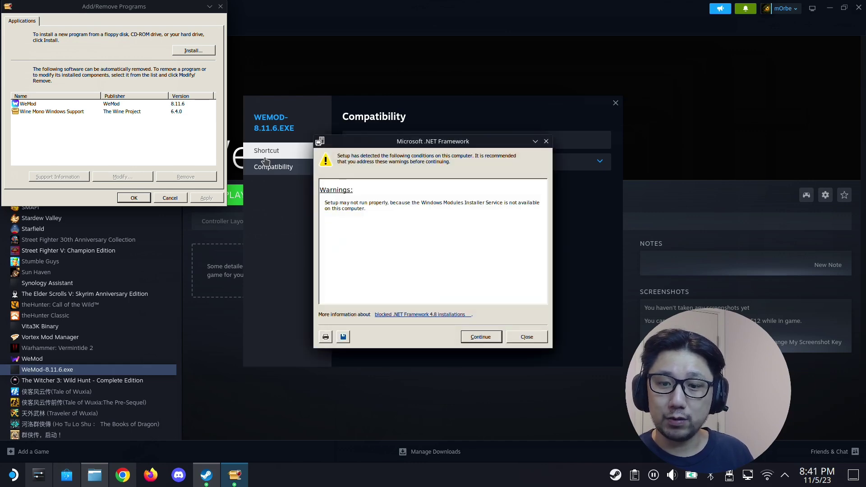
{"action": "left_click", "coordinate": [472, 343]}
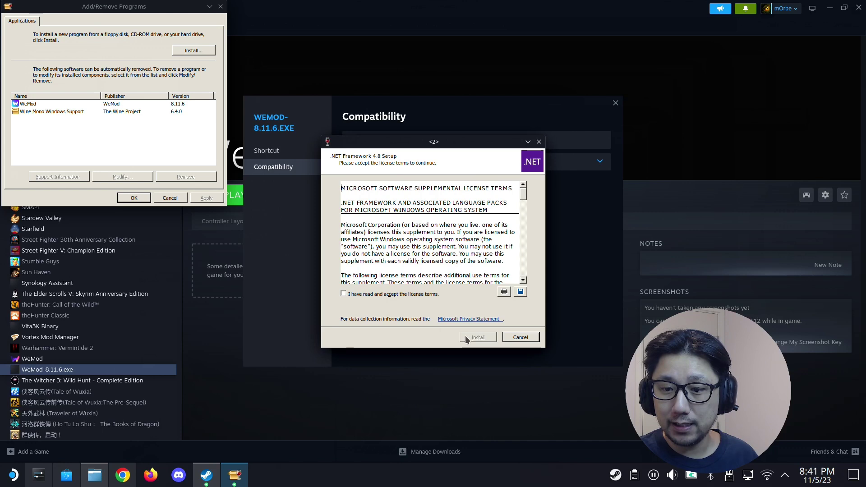
{"action": "left_click", "coordinate": [394, 295]}
{"action": "left_click", "coordinate": [394, 296]}
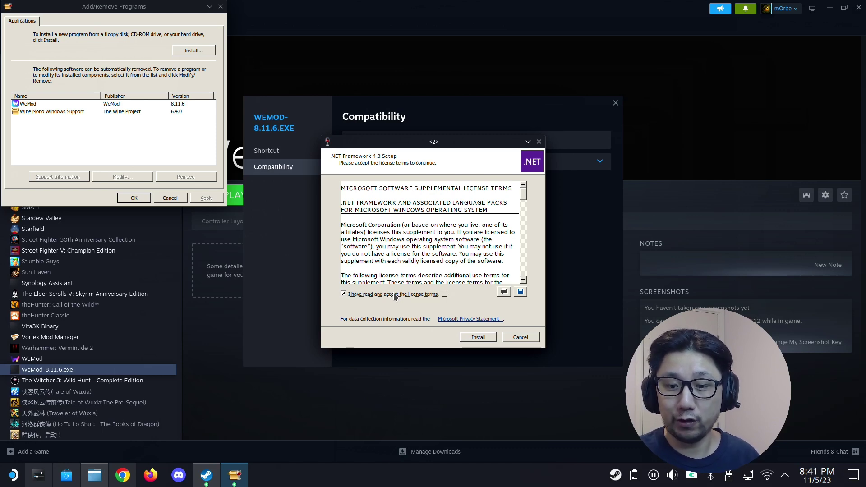
{"action": "left_click", "coordinate": [480, 340]}
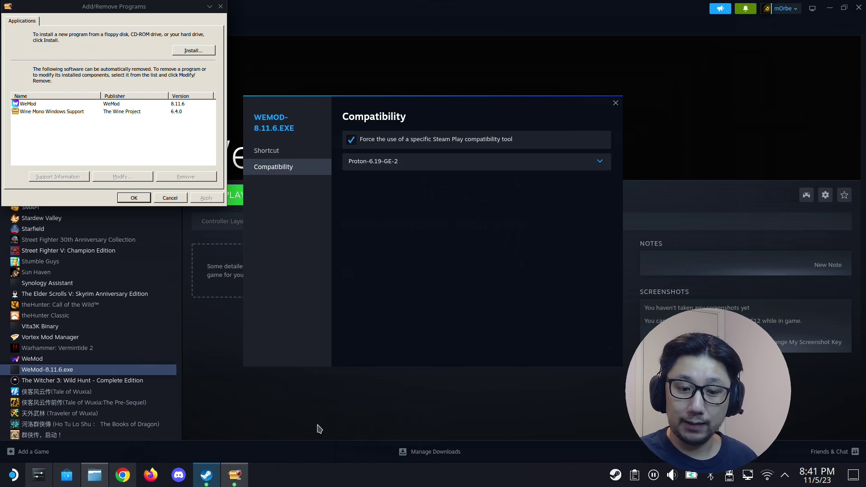
- Let .NET Framework 4.8 finish installing and close the 'Installation Is Complete' message
{"action": "left_click", "coordinate": [246, 479]}
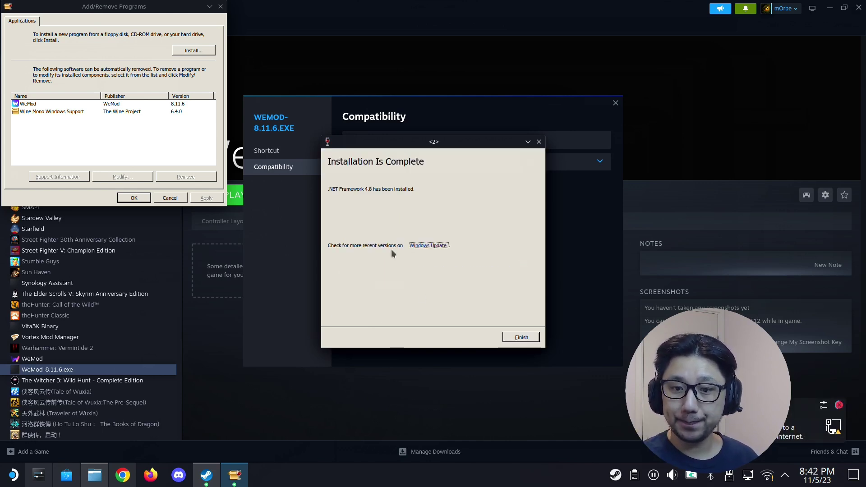
{"action": "left_click", "coordinate": [521, 337]}
- Close Add/Remove Programs and cancel the leftover Winetricks dialogs
{"action": "left_click", "coordinate": [138, 199]}
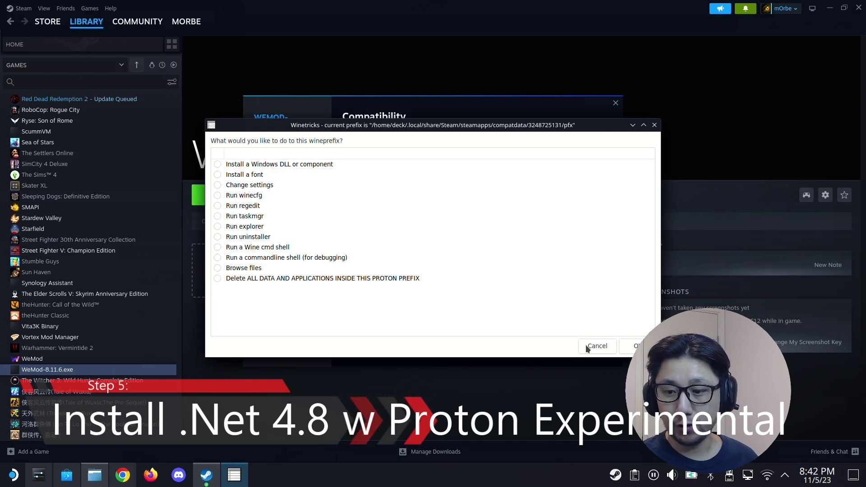
{"action": "left_click", "coordinate": [598, 345]}
{"action": "left_click", "coordinate": [233, 478]}
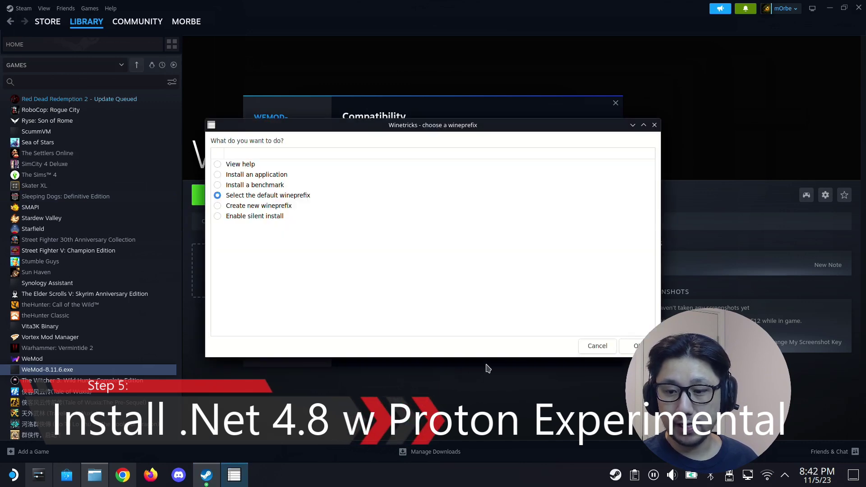
{"action": "left_click", "coordinate": [597, 344]}
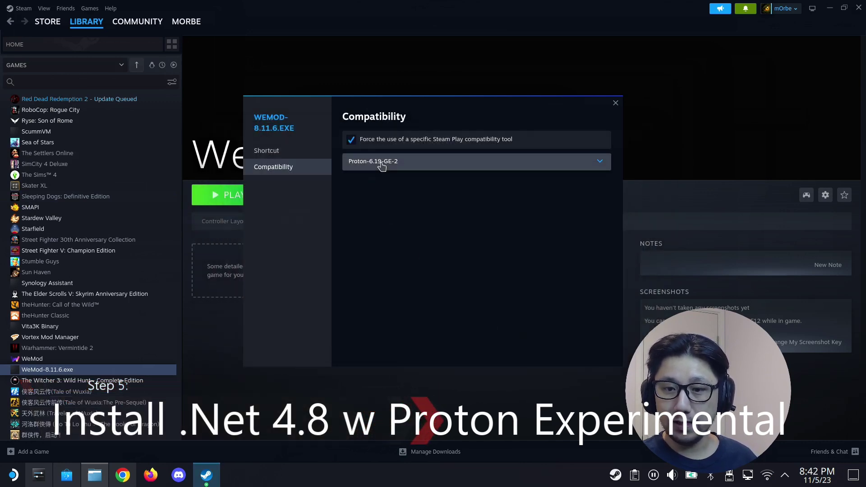
- Switch the WeMod-8.11.6.exe compatibility tool from Proton-6.19-GE-2 to Proton Experimental
{"action": "left_click", "coordinate": [378, 163]}
{"action": "left_click", "coordinate": [411, 307]}
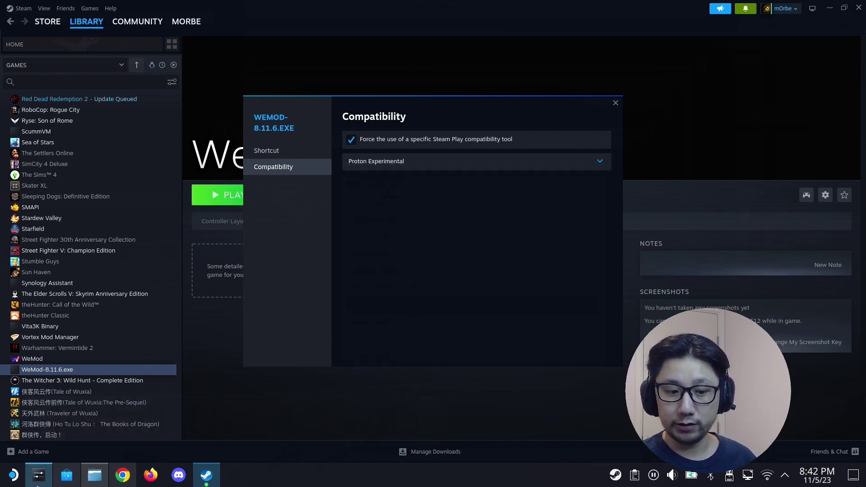
{"action": "left_click", "coordinate": [13, 475]}
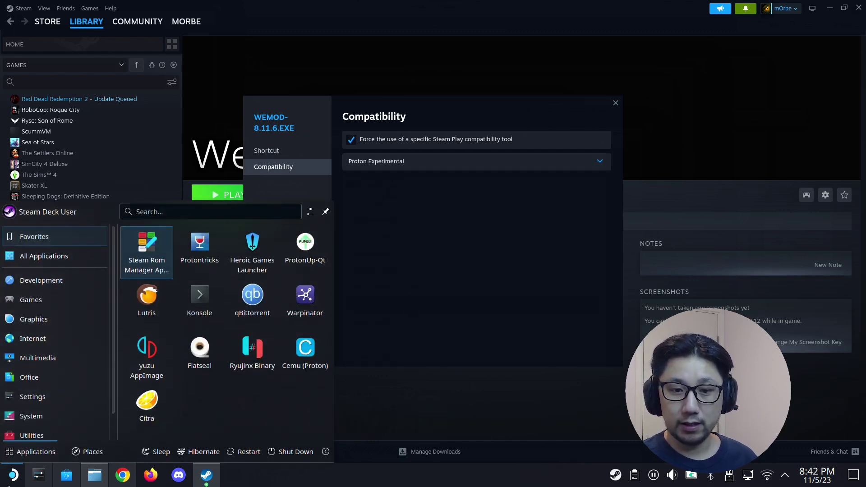
- Reopen the WeMod-8.11.6.exe prefix in Protontricks and launch its uninstaller from the default wineprefix
{"action": "left_click", "coordinate": [200, 269]}
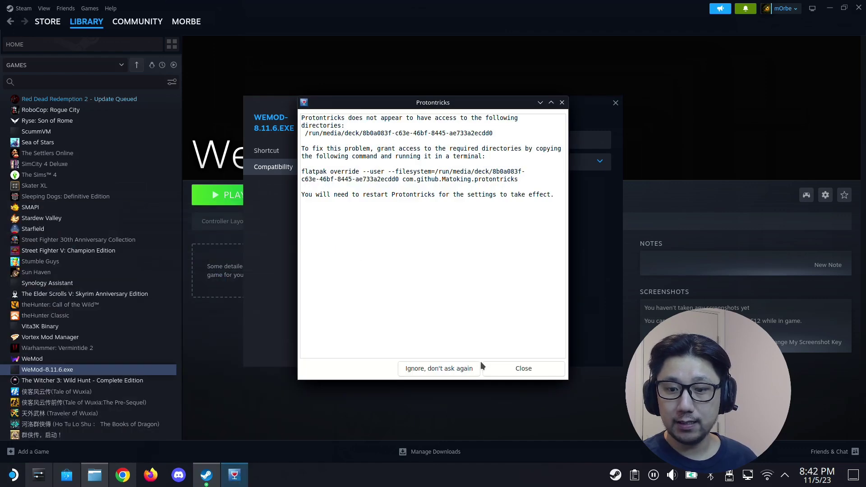
{"action": "left_click", "coordinate": [540, 372]}
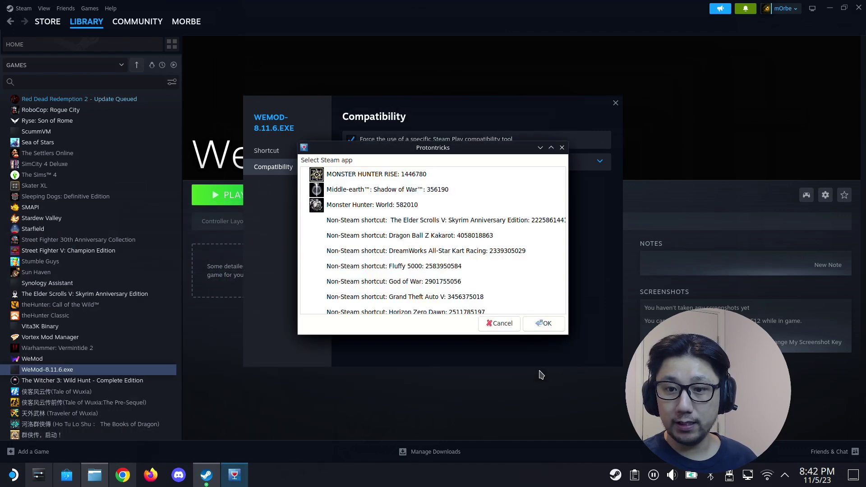
{"action": "scroll", "coordinate": [423, 272], "scroll_direction": "down", "scroll_amount": 5}
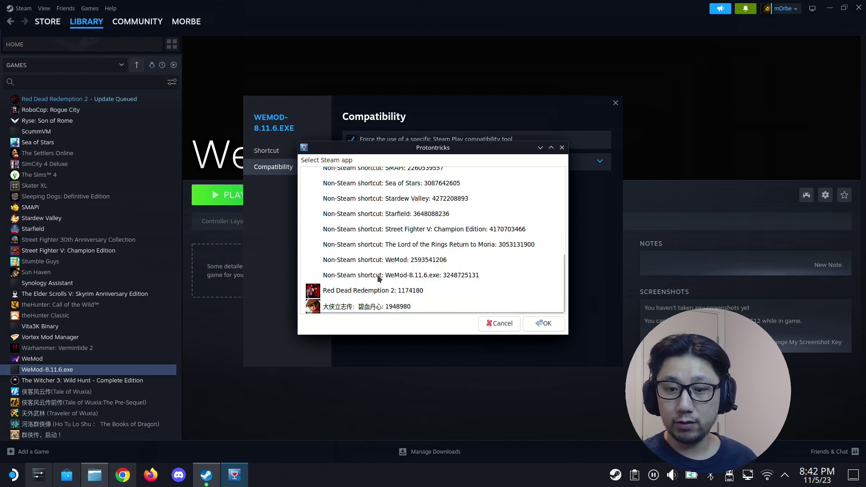
{"action": "left_click", "coordinate": [415, 280]}
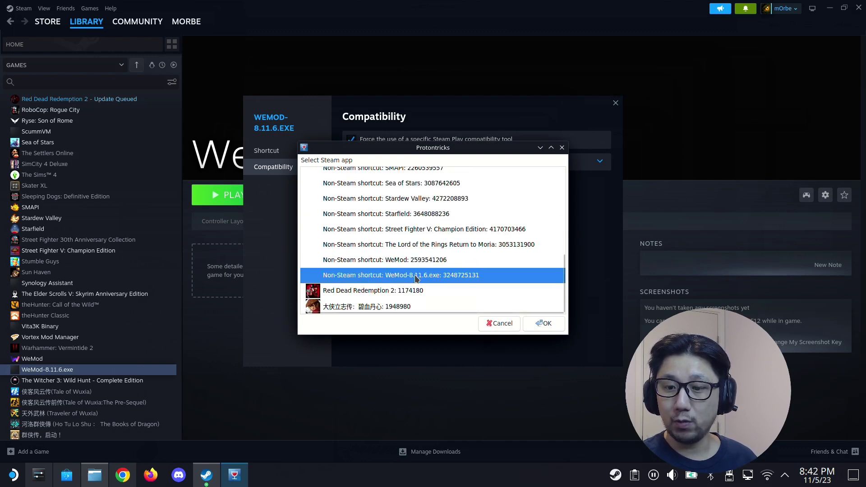
{"action": "double_click", "coordinate": [434, 279]}
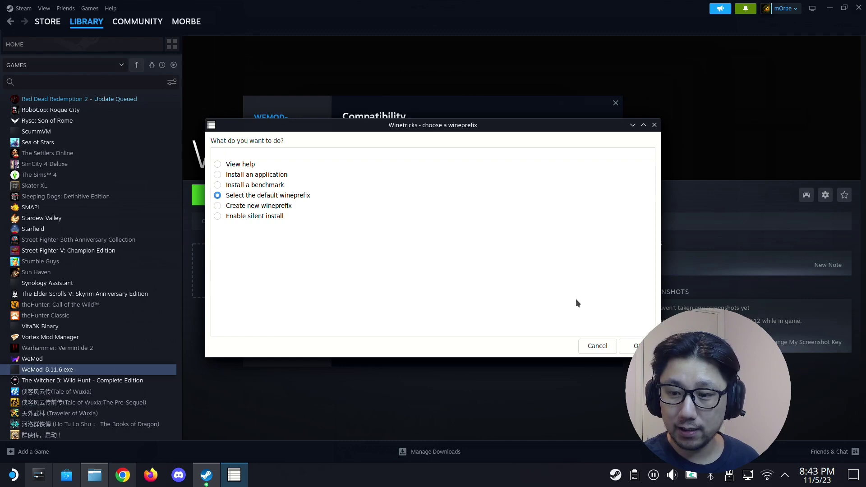
{"action": "left_click", "coordinate": [635, 345]}
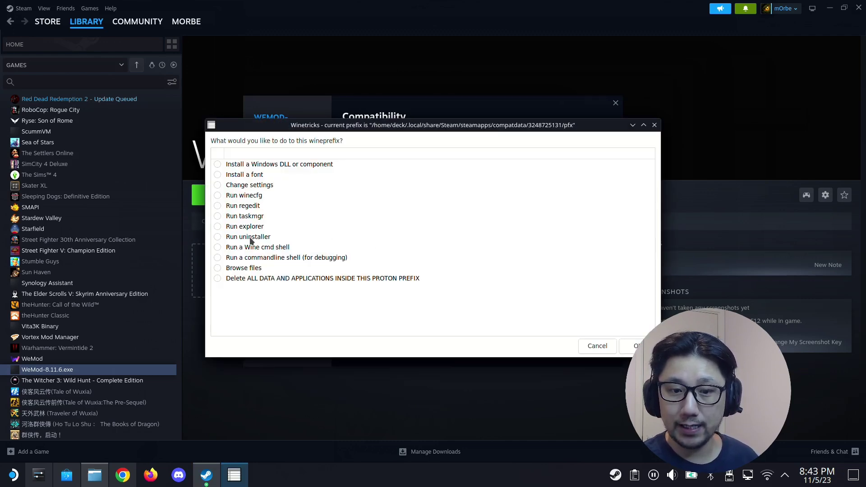
{"action": "left_click", "coordinate": [250, 238]}
{"action": "left_click", "coordinate": [631, 345]}
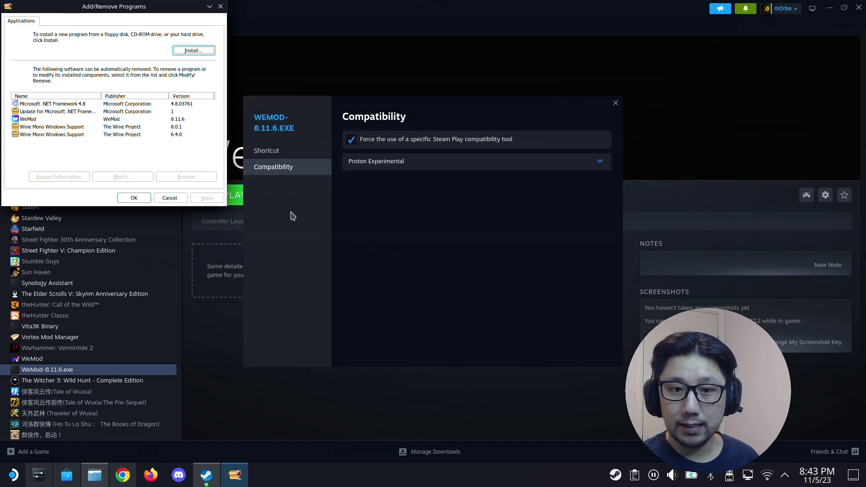
- Remove Microsoft .NET Framework 4.8 via Modify/Remove, confirming the uninstall through to completion
{"action": "left_click", "coordinate": [44, 105]}
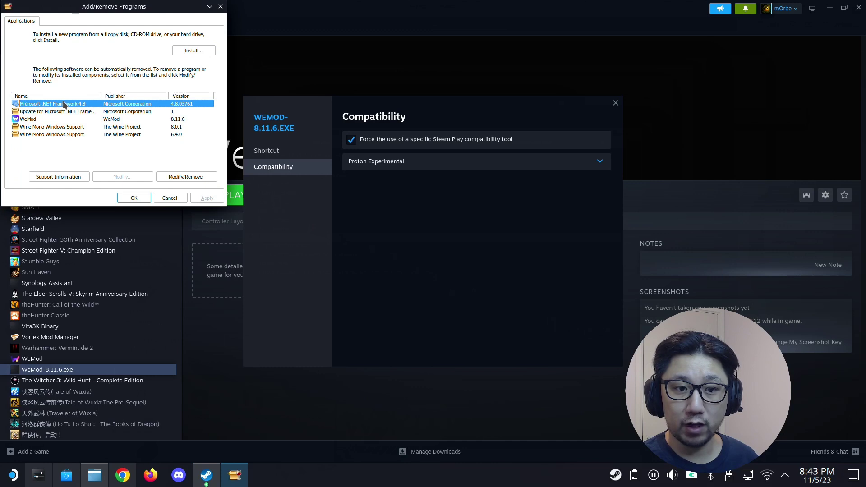
{"action": "left_click", "coordinate": [202, 180]}
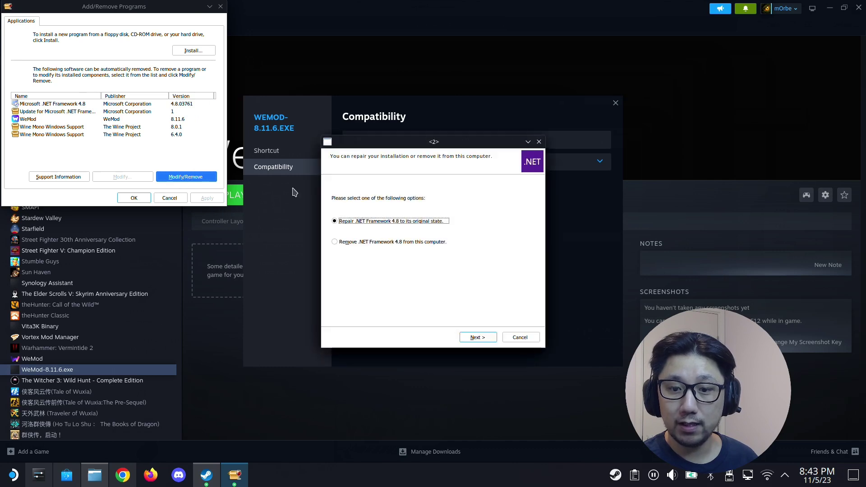
{"action": "left_click", "coordinate": [356, 242]}
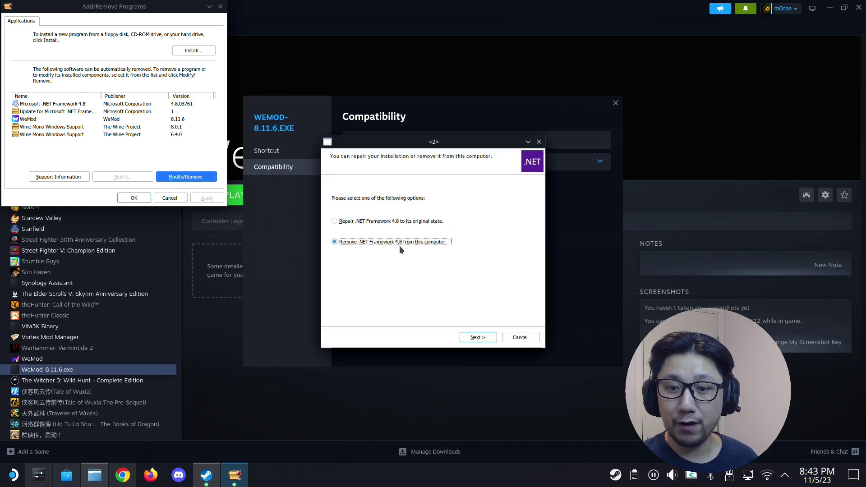
{"action": "left_click", "coordinate": [486, 341]}
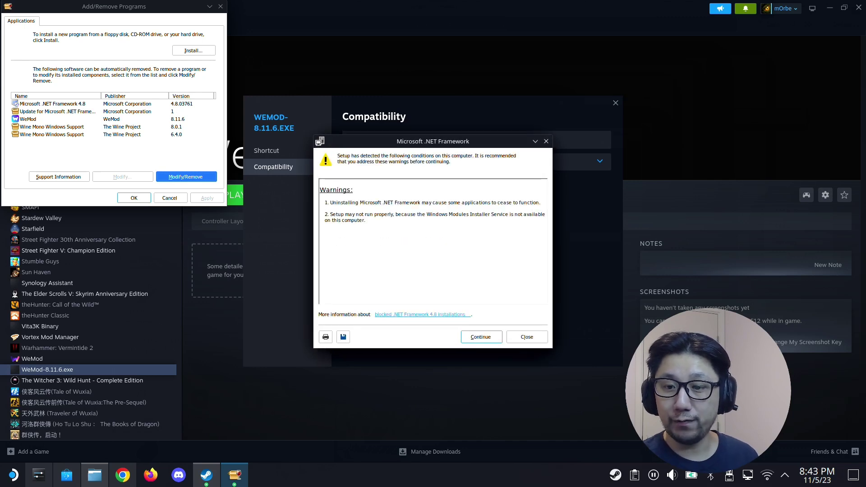
{"action": "left_click", "coordinate": [482, 338]}
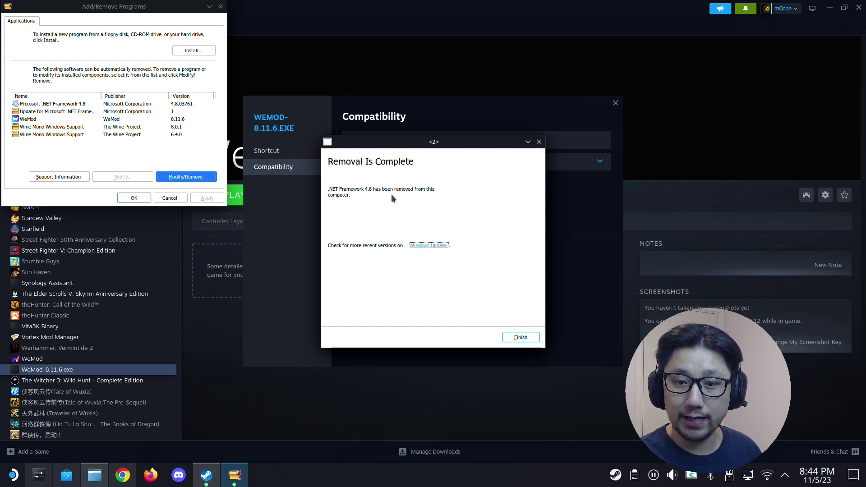
{"action": "left_click", "coordinate": [518, 338]}
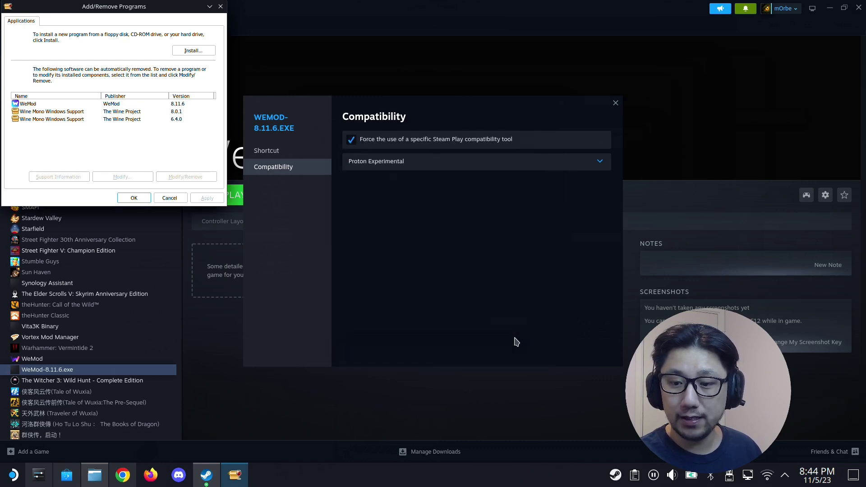
- Run the ndp48-x86-x64-allos-enu.exe installer via Install..., showing all .exe programs in the browser
{"action": "left_click", "coordinate": [200, 52]}
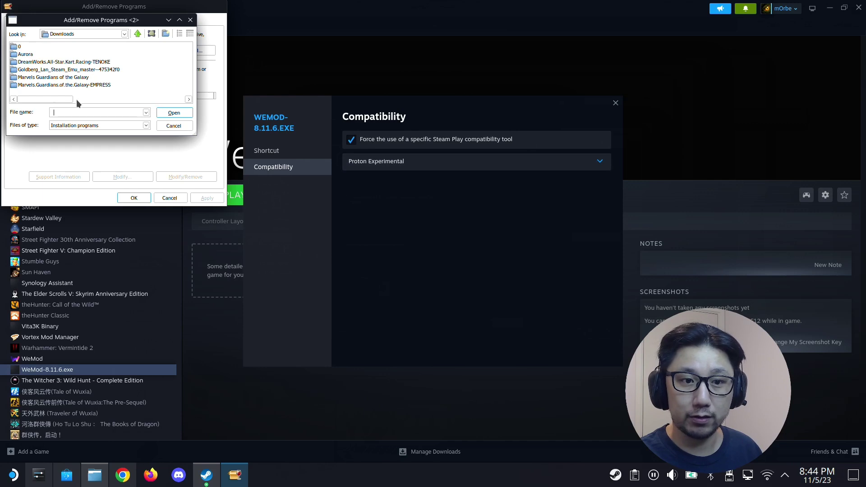
{"action": "left_click", "coordinate": [72, 125]}
{"action": "left_click", "coordinate": [67, 139]}
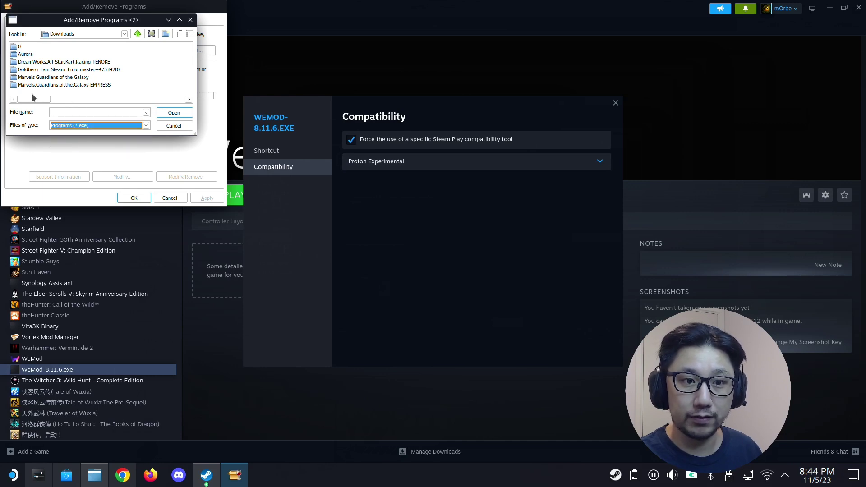
{"action": "left_click_drag", "start_coordinate": [40, 99], "coordinate": [128, 99]}
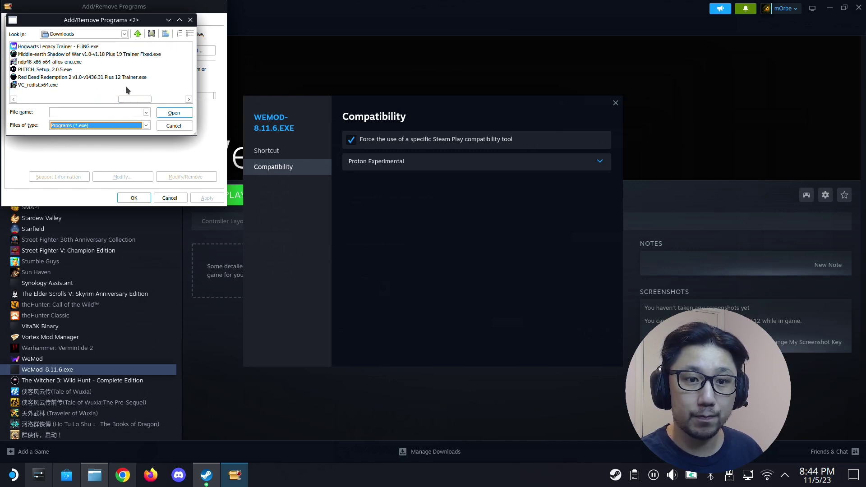
{"action": "left_click_drag", "start_coordinate": [150, 100], "coordinate": [144, 99]}
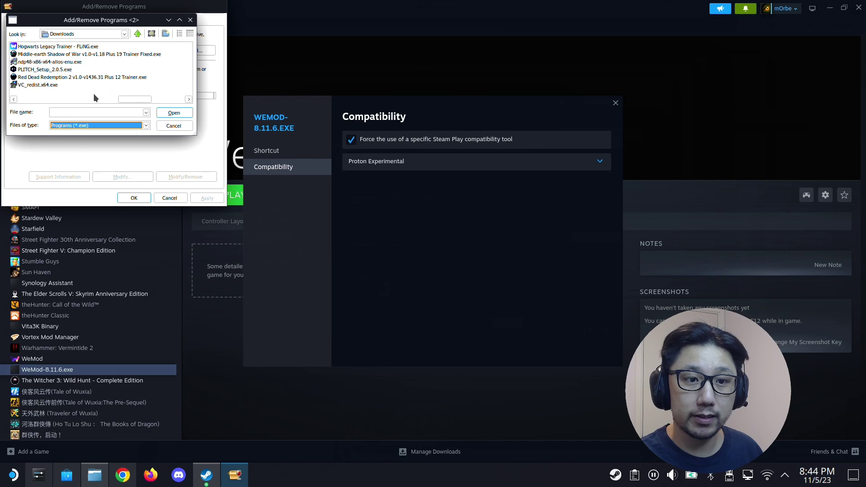
{"action": "left_click", "coordinate": [50, 62]}
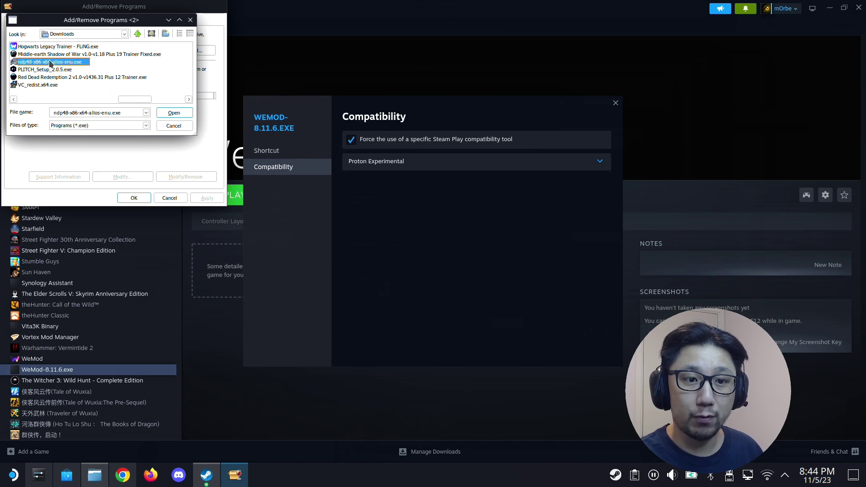
{"action": "left_click", "coordinate": [174, 113]}
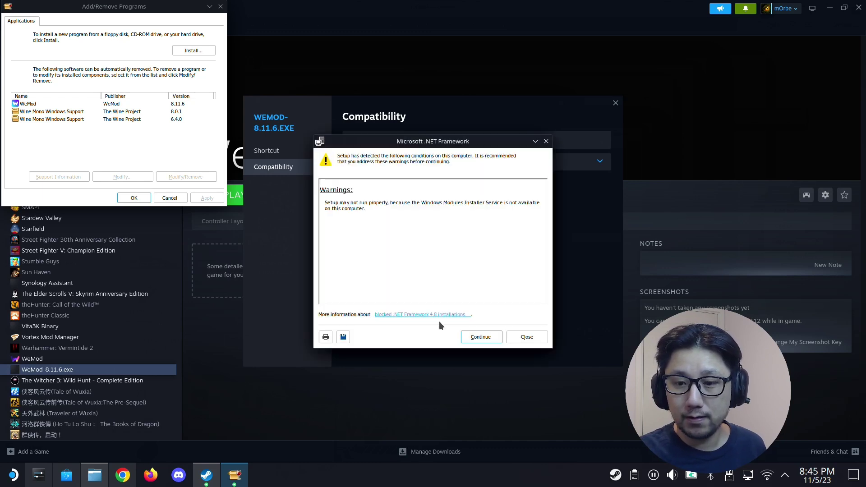
- Continue past the setup warnings, accept the license terms, and install .NET Framework 4.8
{"action": "left_click", "coordinate": [480, 338]}
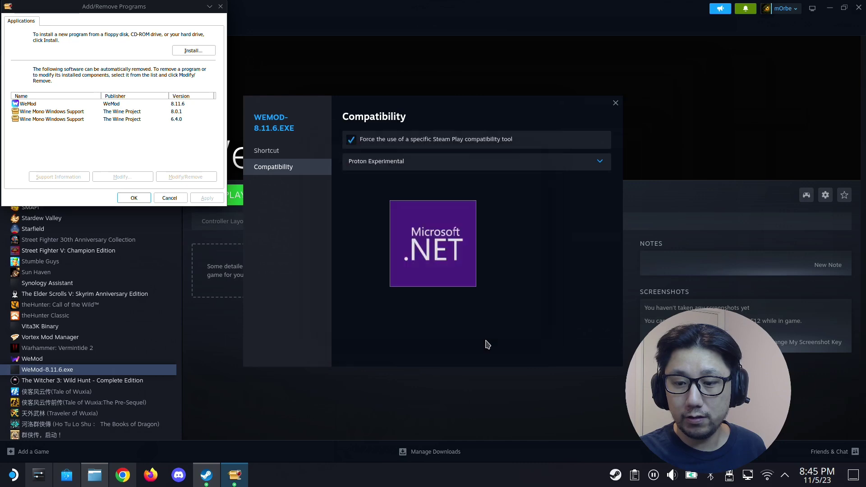
{"action": "left_click", "coordinate": [395, 294]}
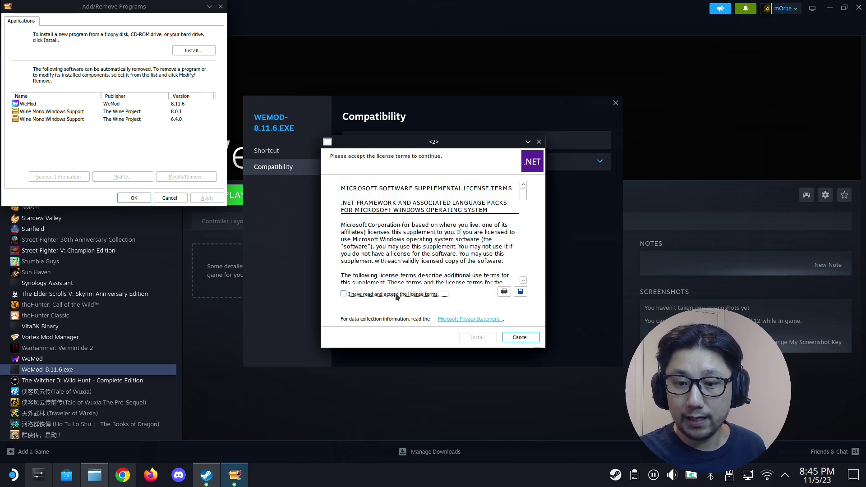
{"action": "left_click", "coordinate": [483, 337]}
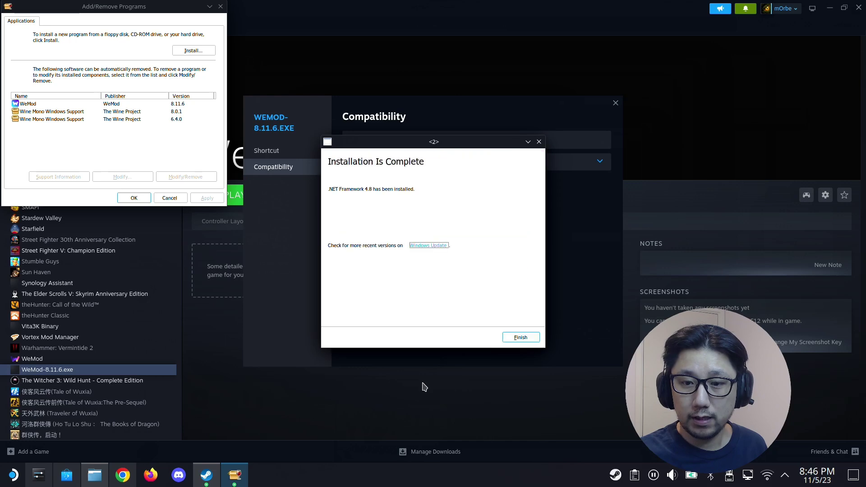
- Close the finished .NET installer and recheck the installed programs list to confirm .NET is present
{"action": "left_click", "coordinate": [515, 336]}
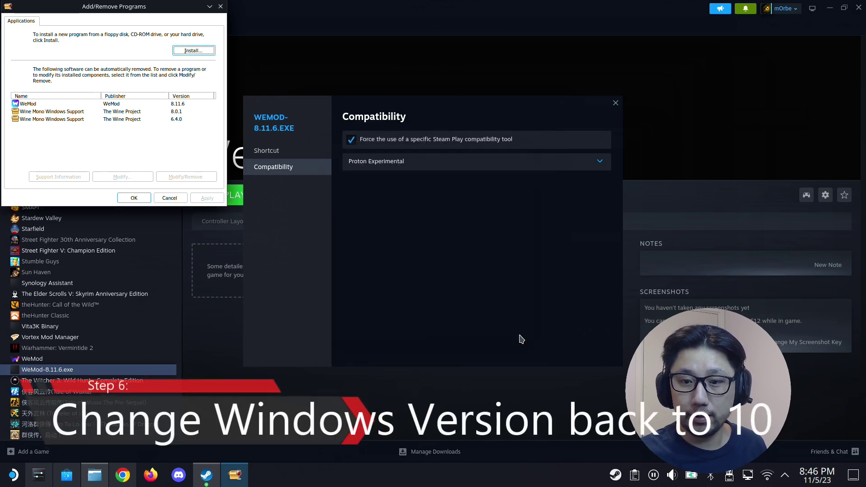
{"action": "left_click", "coordinate": [134, 197]}
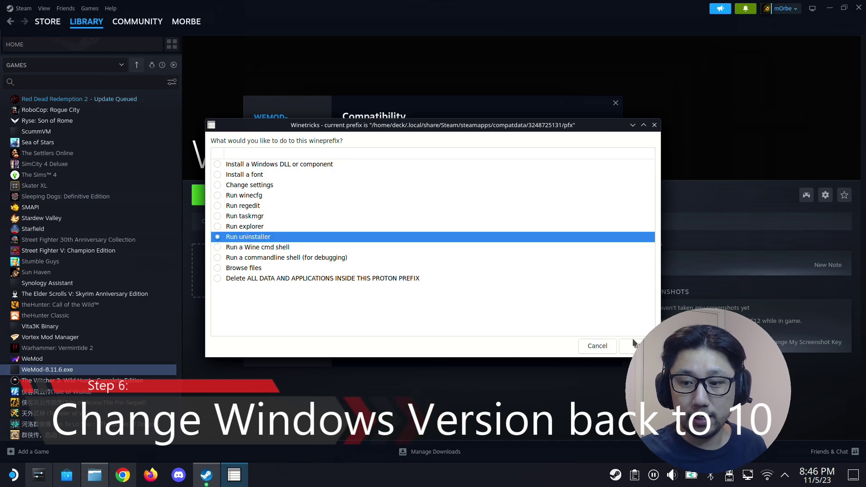
{"action": "left_click", "coordinate": [597, 345]}
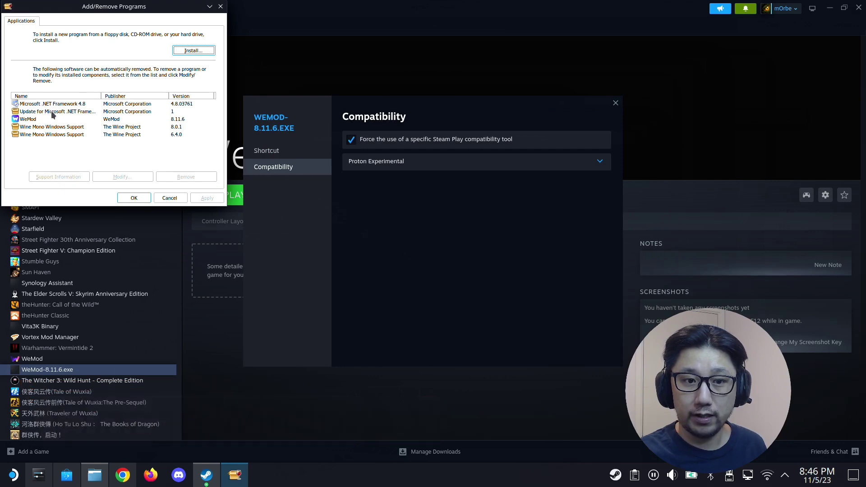
{"action": "left_click", "coordinate": [137, 202]}
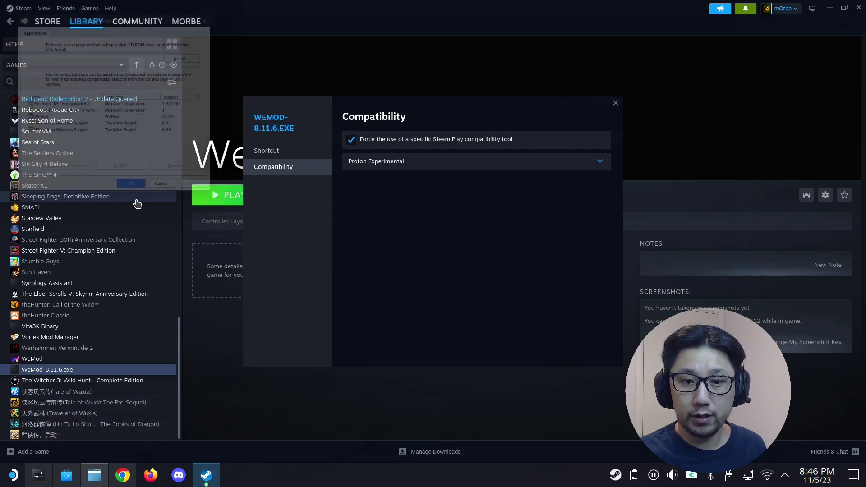
- Set the Windows version to Windows 10 in winecfg, apply it, and exit Winetricks
{"action": "left_click", "coordinate": [247, 198]}
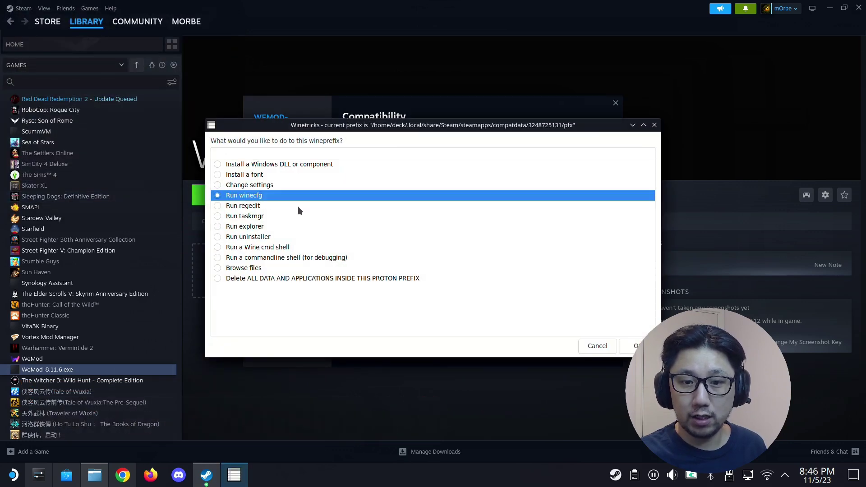
{"action": "left_click", "coordinate": [634, 346]}
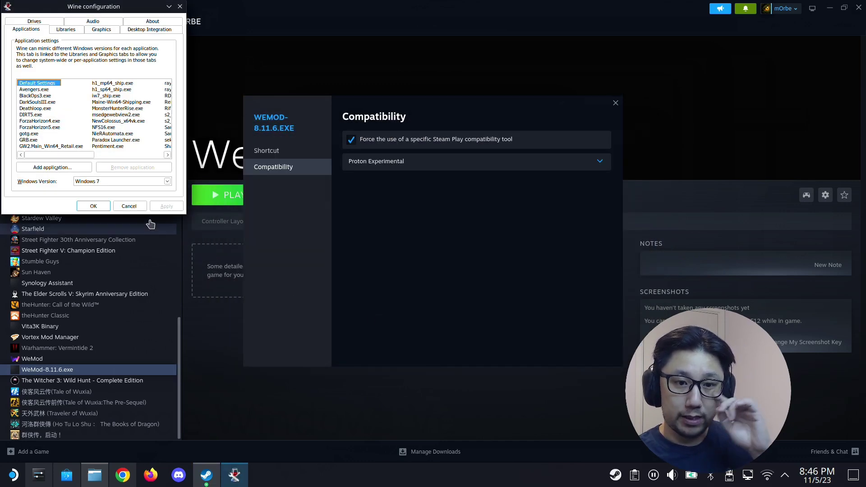
{"action": "left_click", "coordinate": [133, 183]}
{"action": "left_click", "coordinate": [121, 183]}
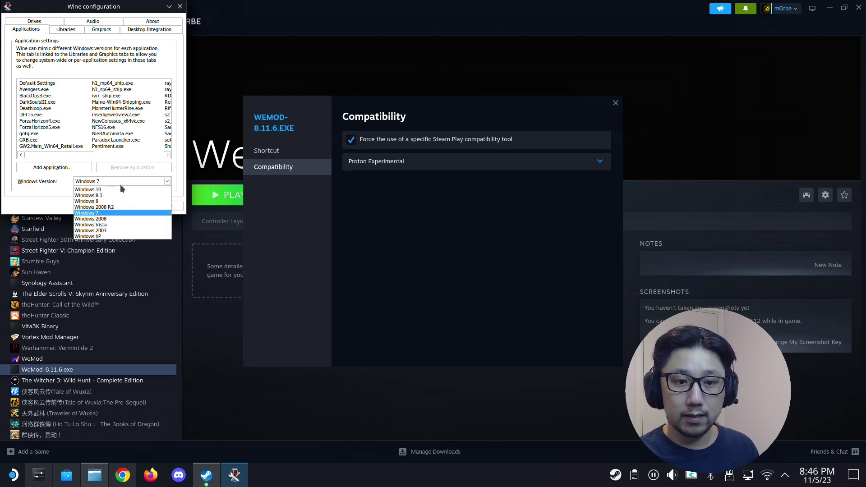
{"action": "left_click", "coordinate": [119, 189]}
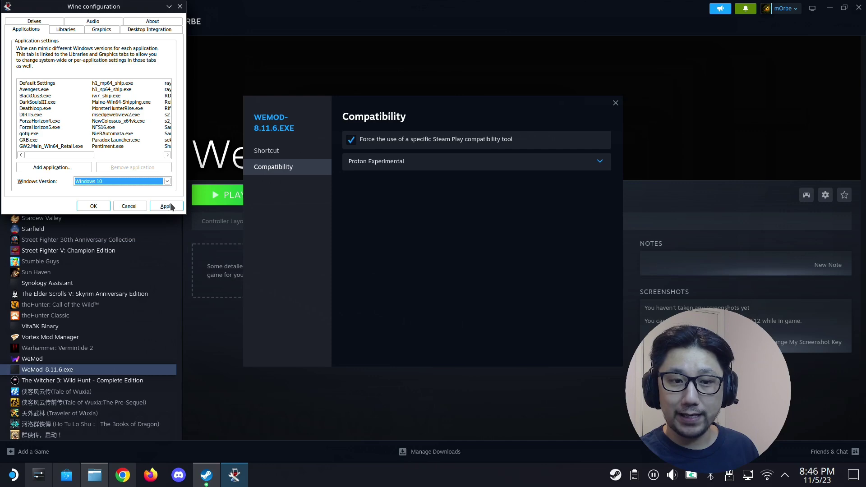
{"action": "left_click", "coordinate": [171, 206]}
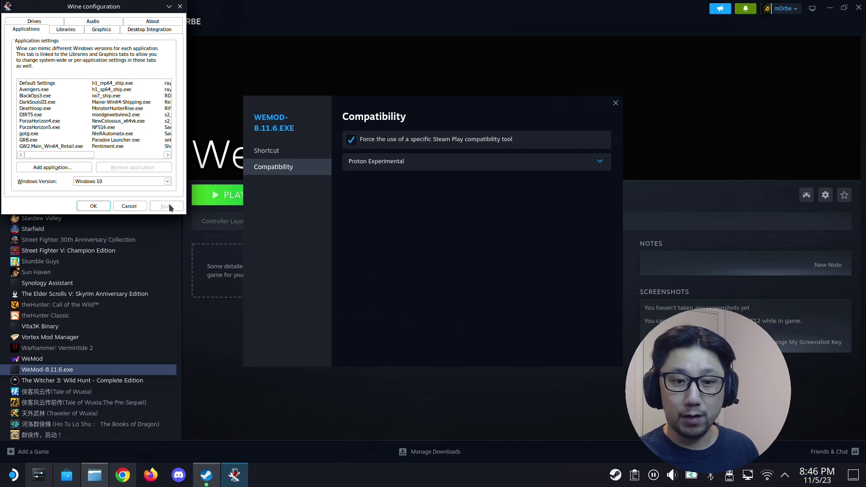
{"action": "left_click", "coordinate": [93, 205]}
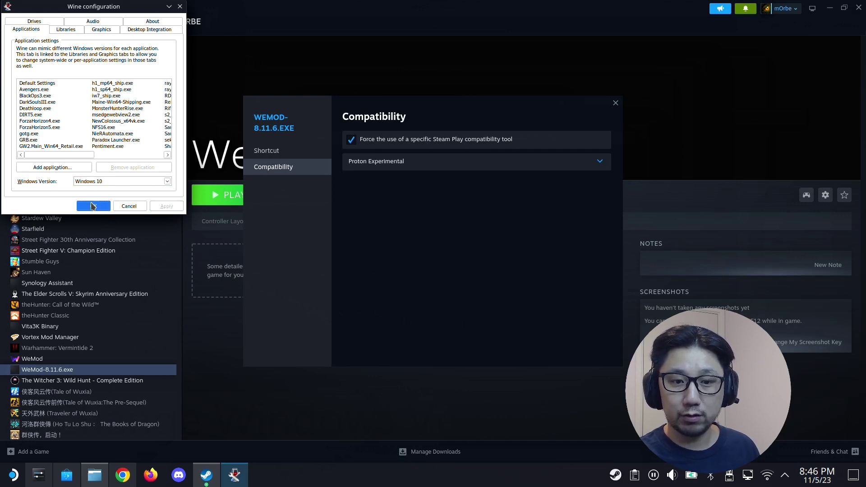
{"action": "left_click", "coordinate": [600, 346]}
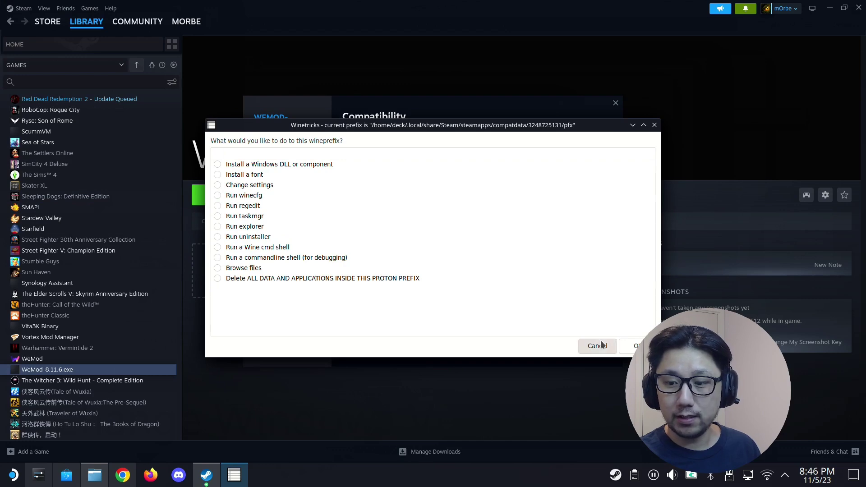
{"action": "left_click", "coordinate": [596, 346]}
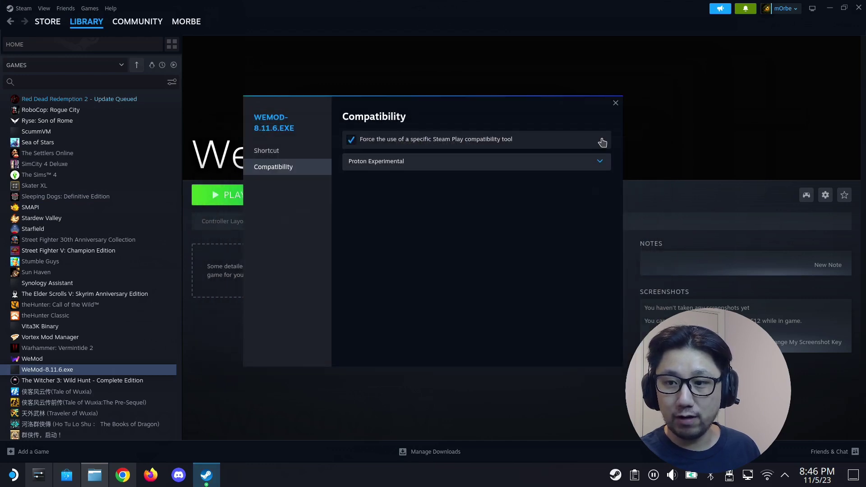
- Close the WeMod shortcut properties and launch WeMod from the Steam library
{"action": "left_click", "coordinate": [615, 102]}
{"action": "left_click", "coordinate": [250, 202]}
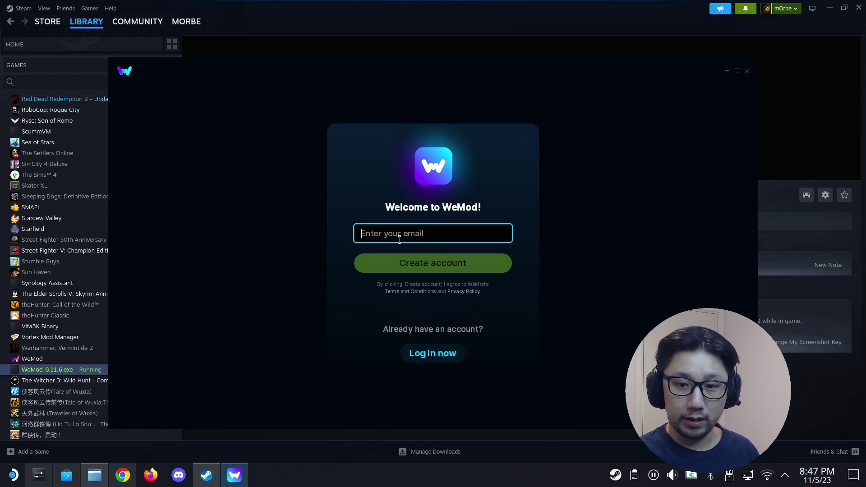
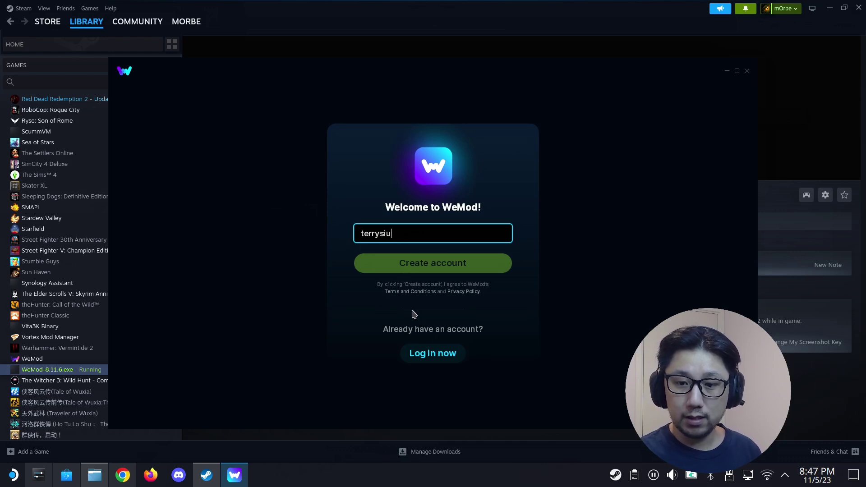
- Log in to the existing WeMod account with the account e-mail and password
{"action": "left_click", "coordinate": [406, 353]}
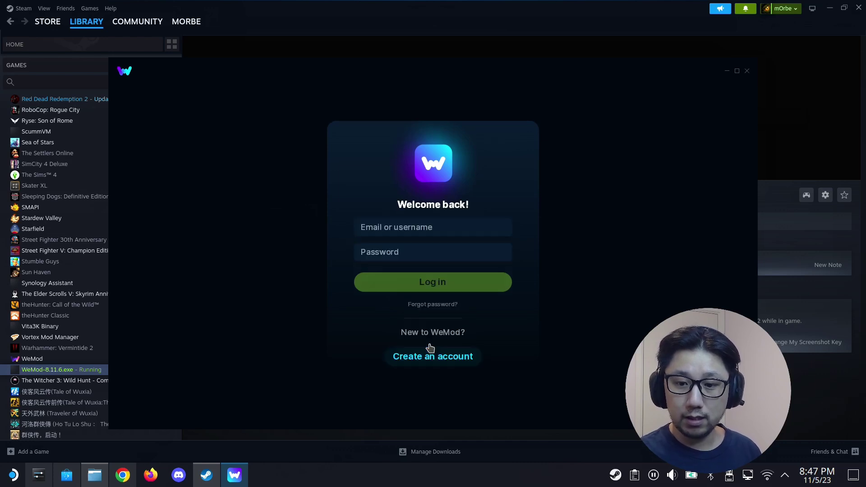
{"action": "left_click", "coordinate": [421, 227]}
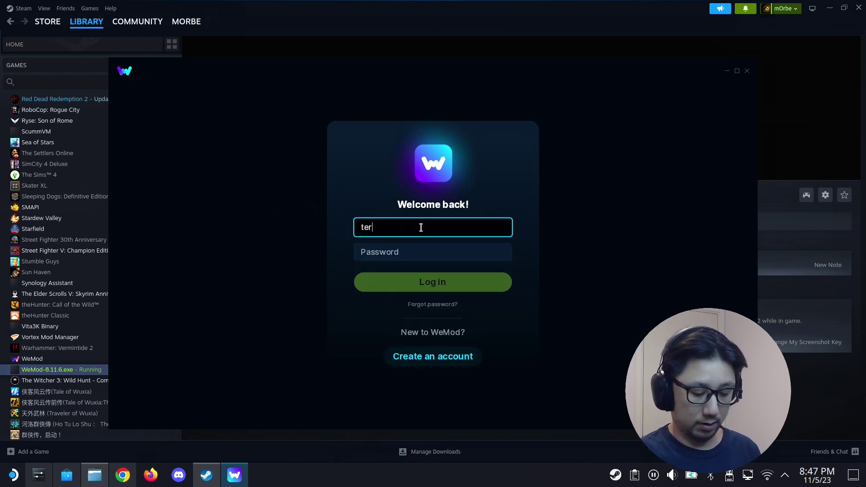
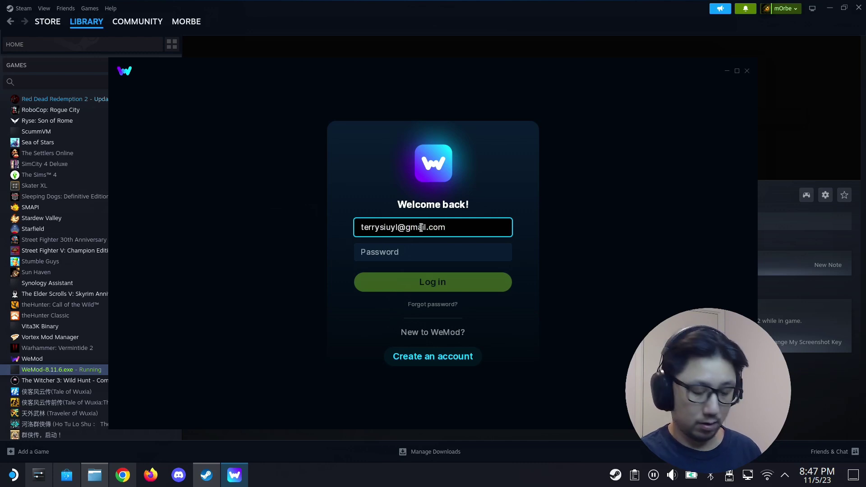
{"action": "key", "text": "Tab"}
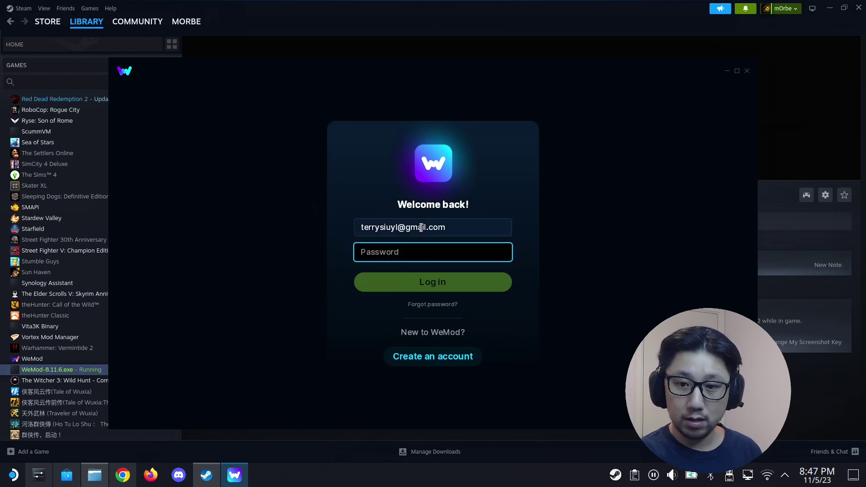
{"action": "type", "text": "•••••••••"}
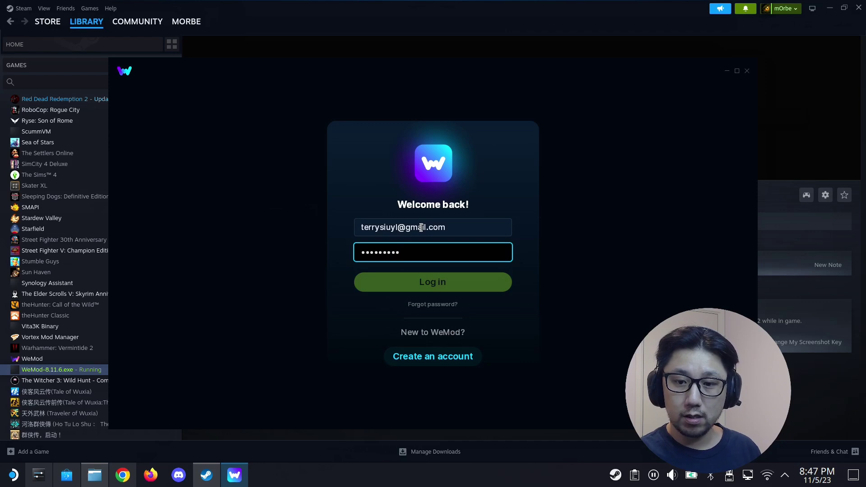
{"action": "key", "text": "Return"}
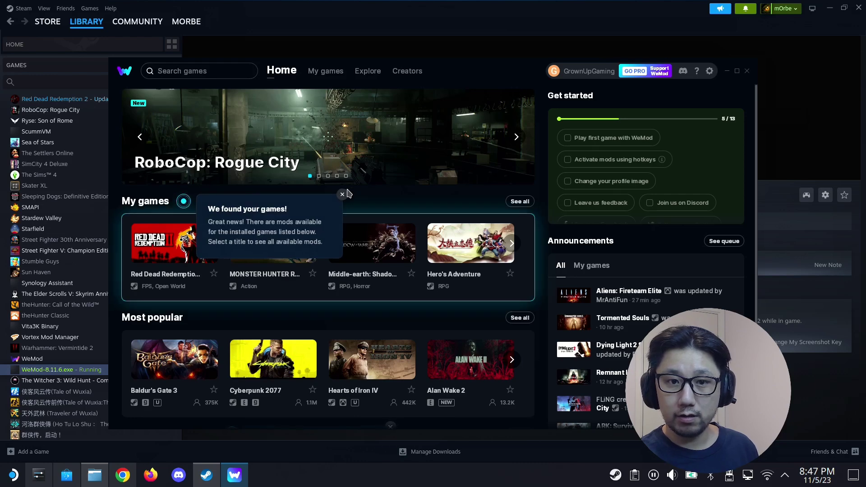
- Dismiss the 'We found your games!' notice and open WeMod's General settings showing v8.11.6
{"action": "left_click", "coordinate": [343, 195]}
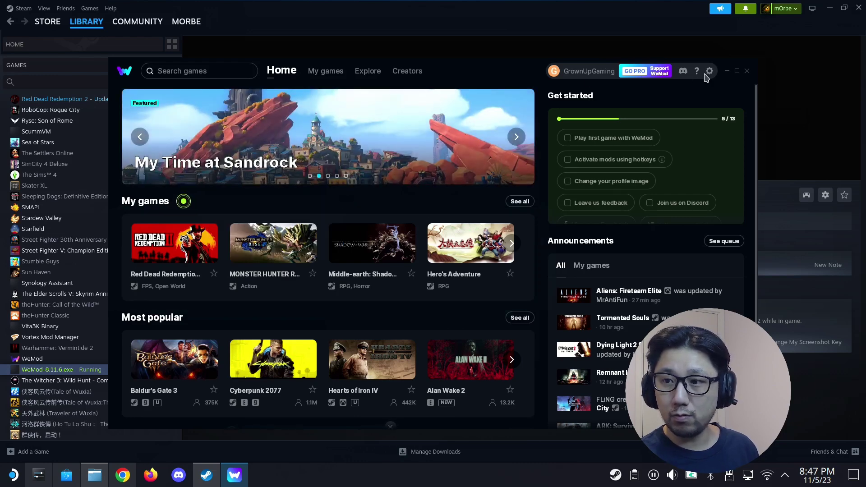
{"action": "left_click", "coordinate": [709, 71]}
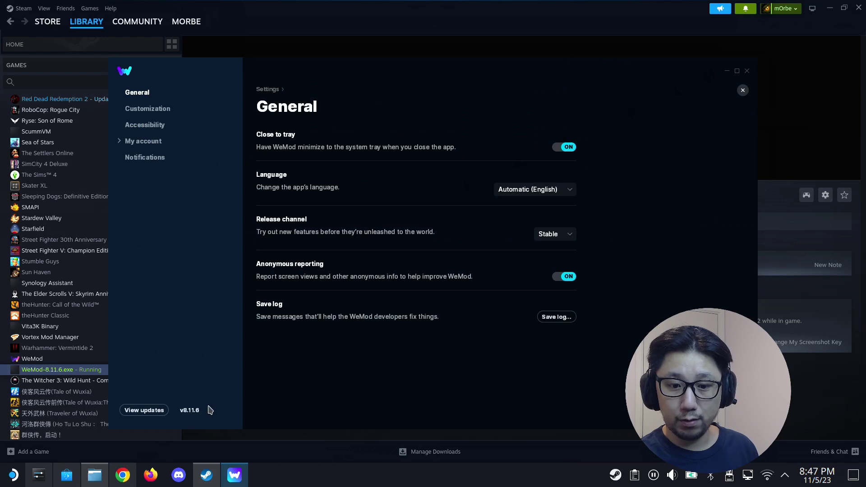